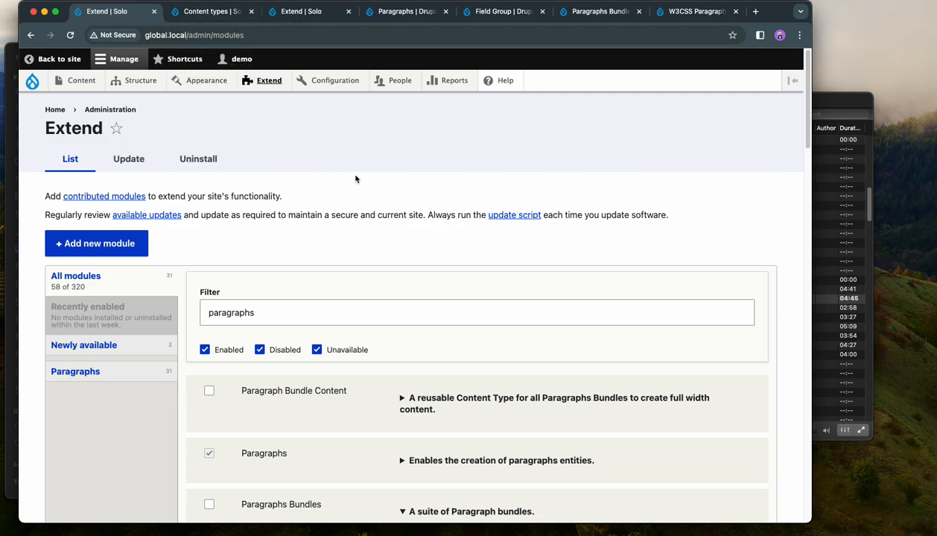
Review the Paragraphs and Field Group project pages on drupal.org, already open in the browser
click(311, 17)
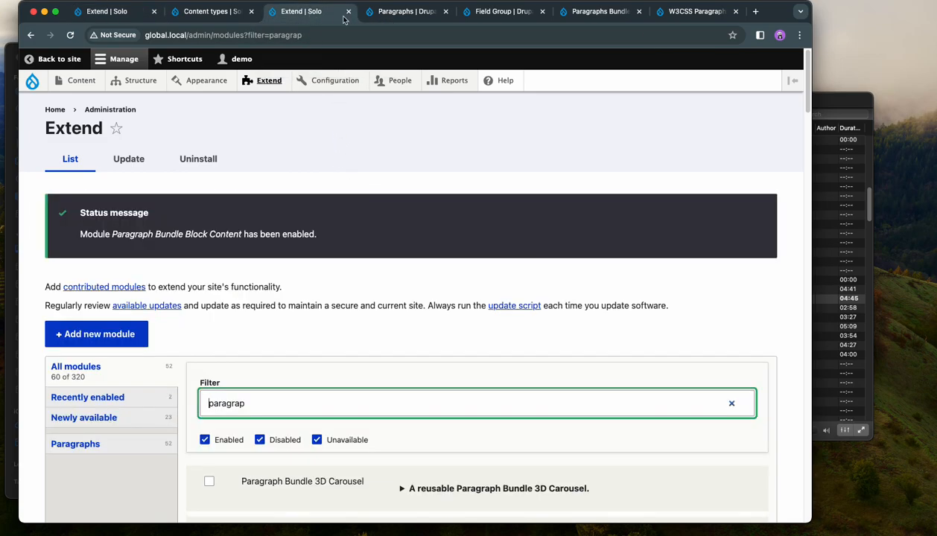
click(406, 16)
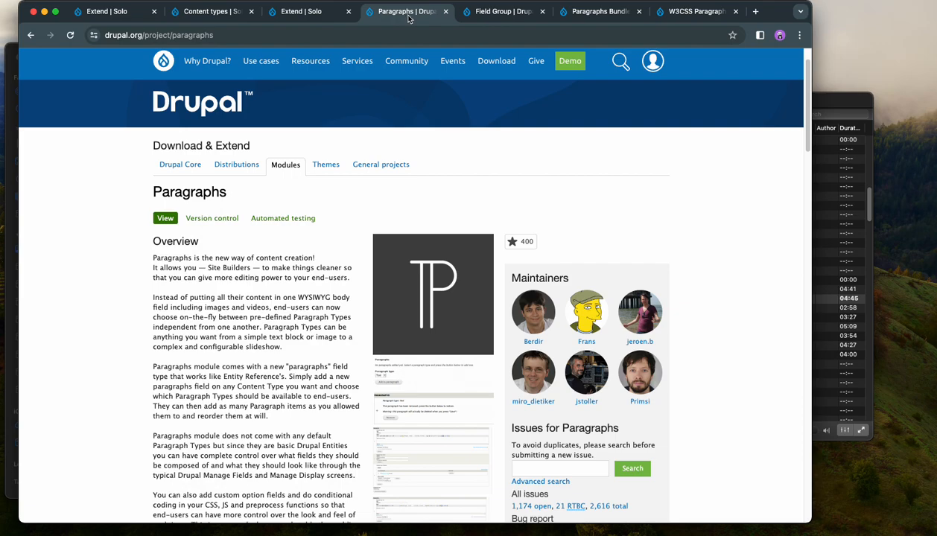
click(483, 14)
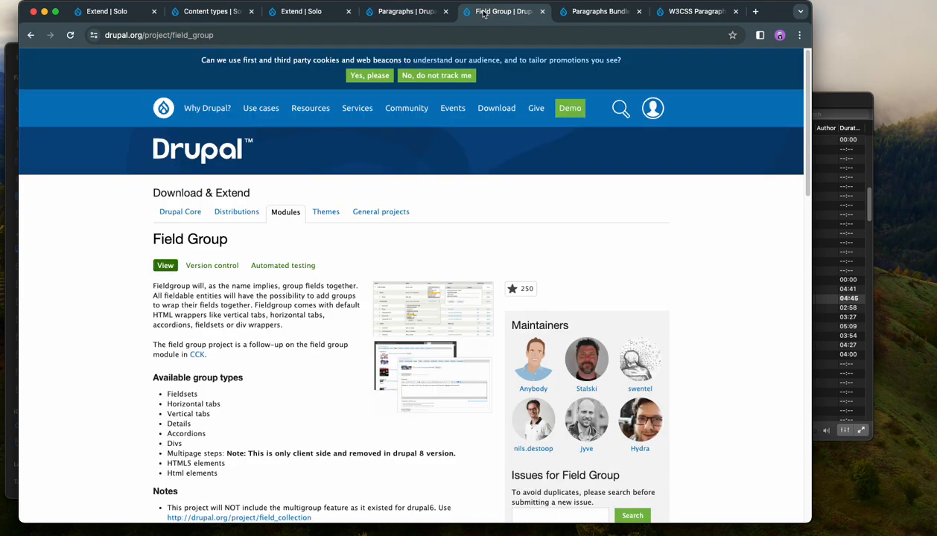
click(393, 13)
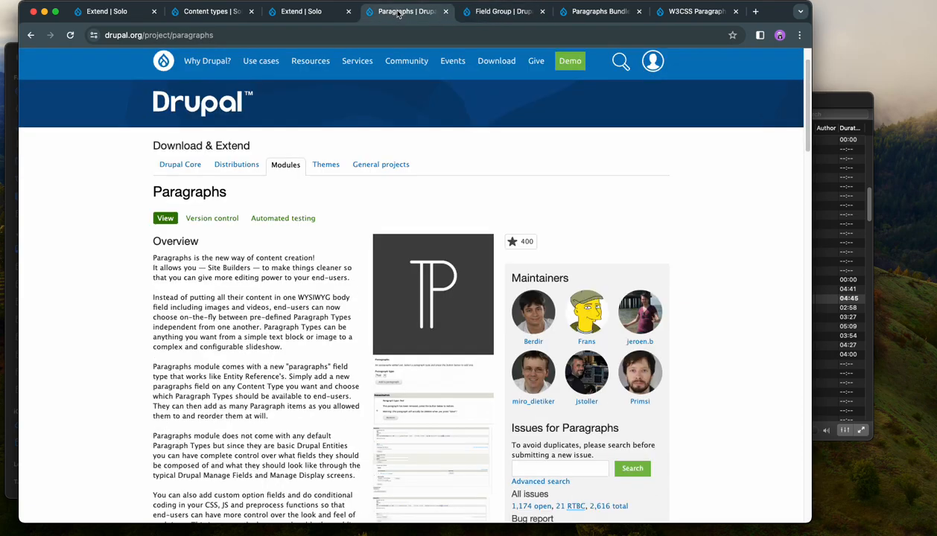
Return to the site's module list filtered by "paragraphs" and review the Paragraphs Bundles entry with its dependencies
click(103, 12)
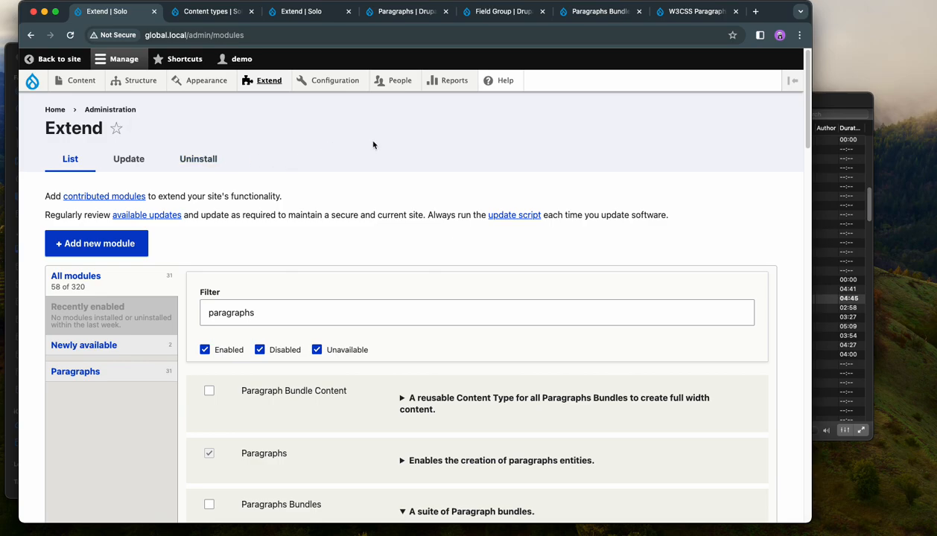
scroll(373, 144, down, 2)
click(278, 246)
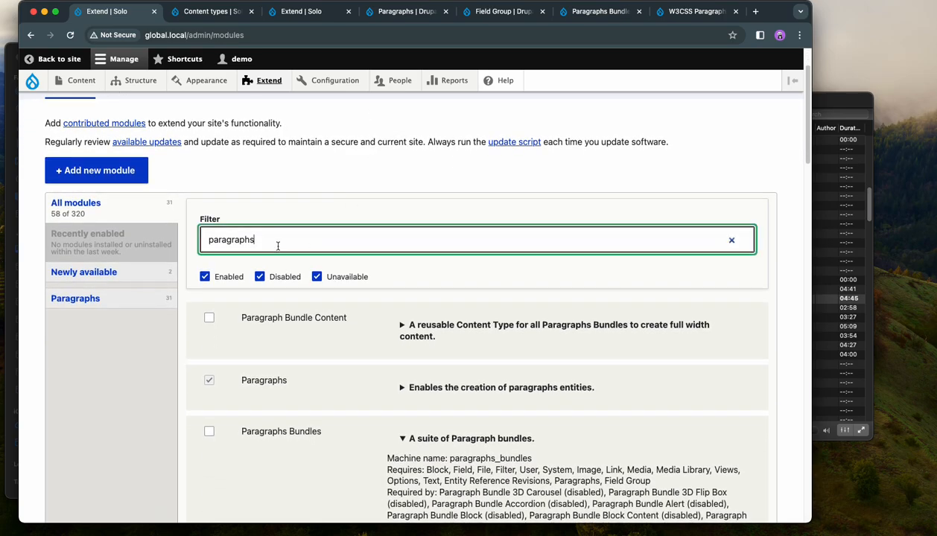
scroll(281, 246, down, 8)
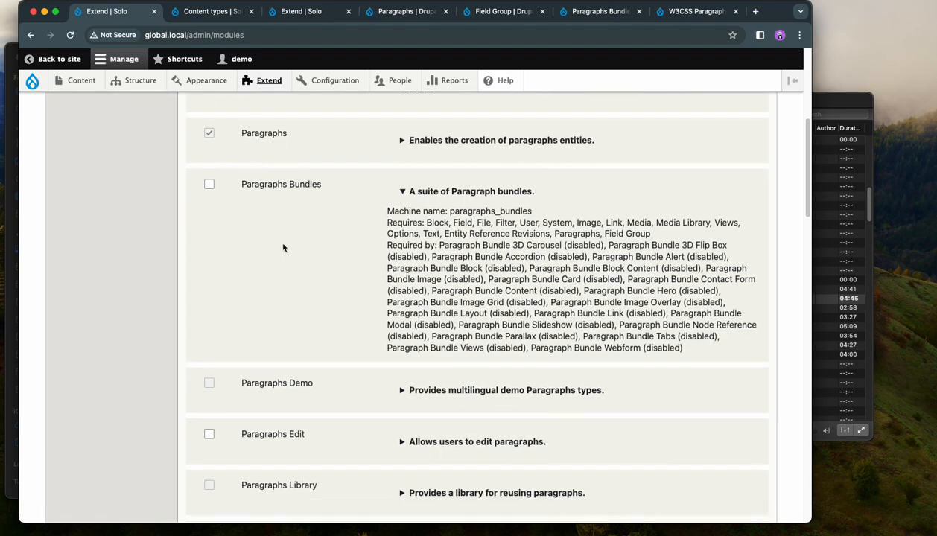
scroll(283, 247, down, 4)
scroll(282, 246, up, 9)
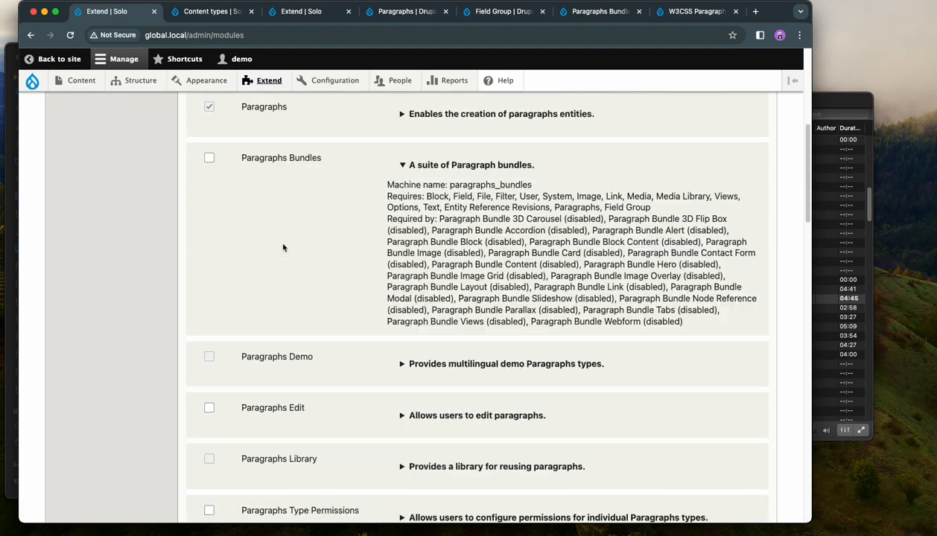
Filter the module list by "block content" and select the Paragraph Bundle Block Content module for installation
drag(266, 126, 174, 125)
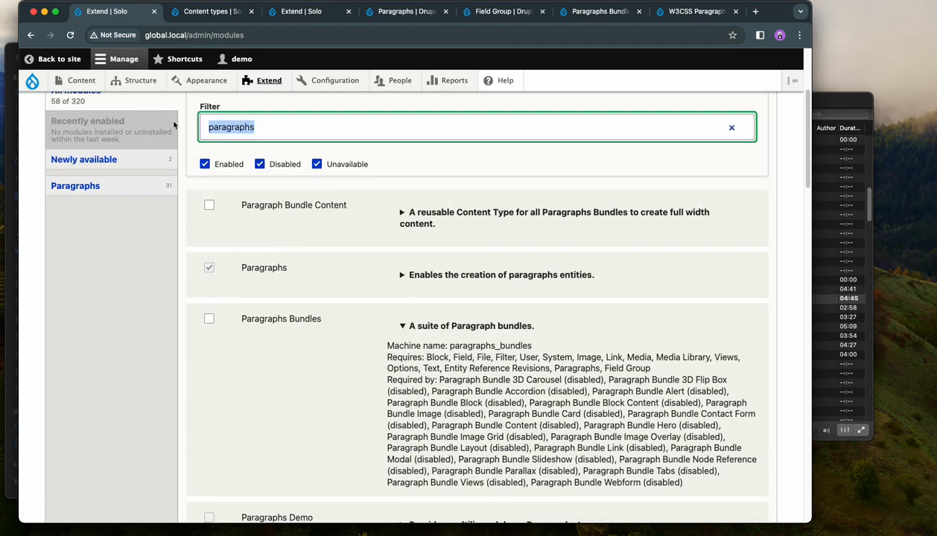
text(block content)
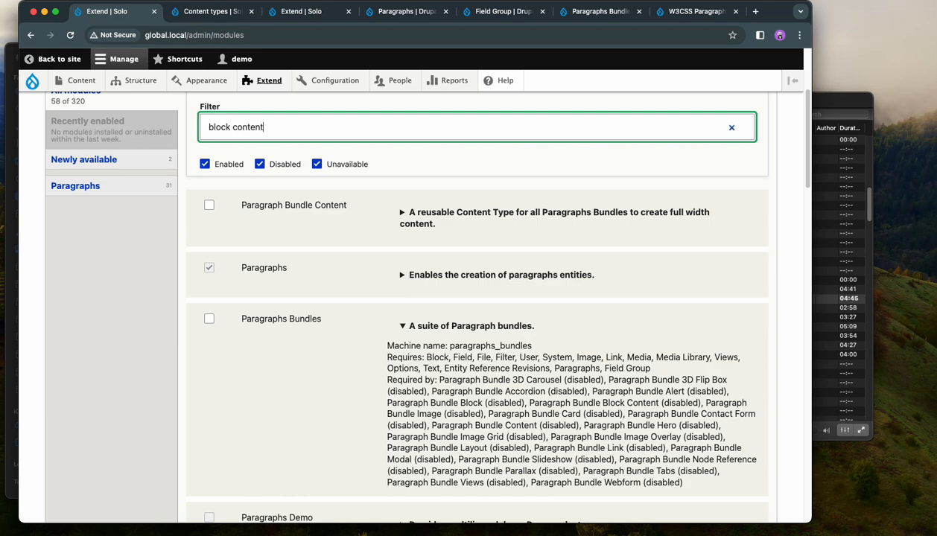
scroll(298, 220, down, 5)
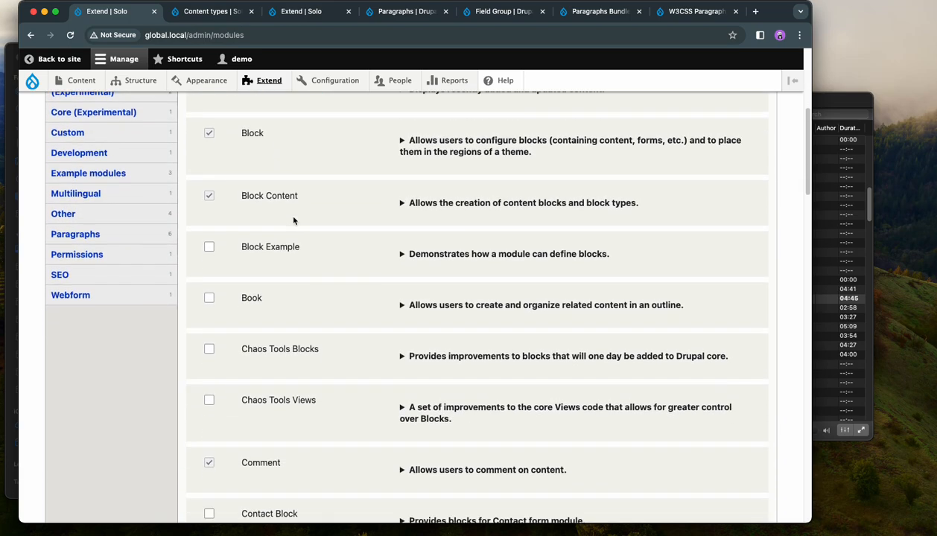
scroll(298, 220, down, 10)
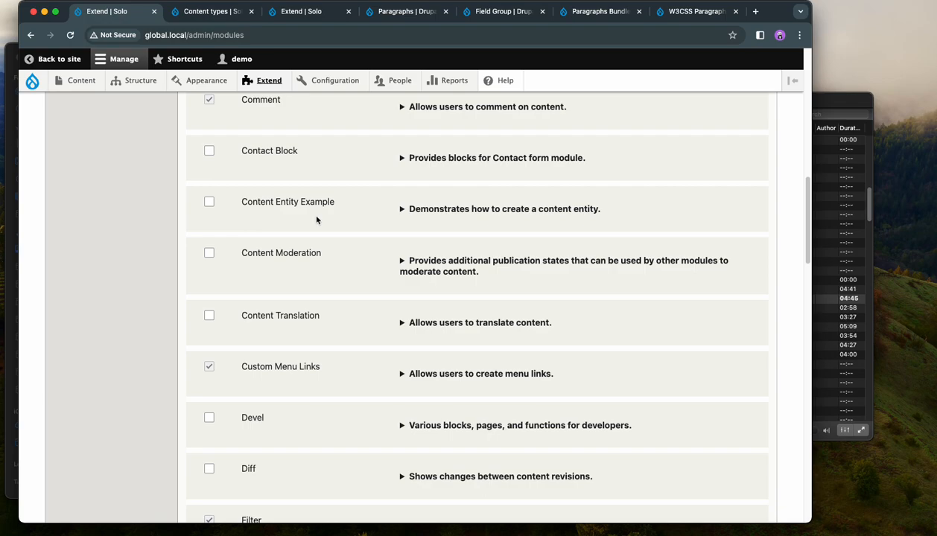
scroll(317, 220, down, 5)
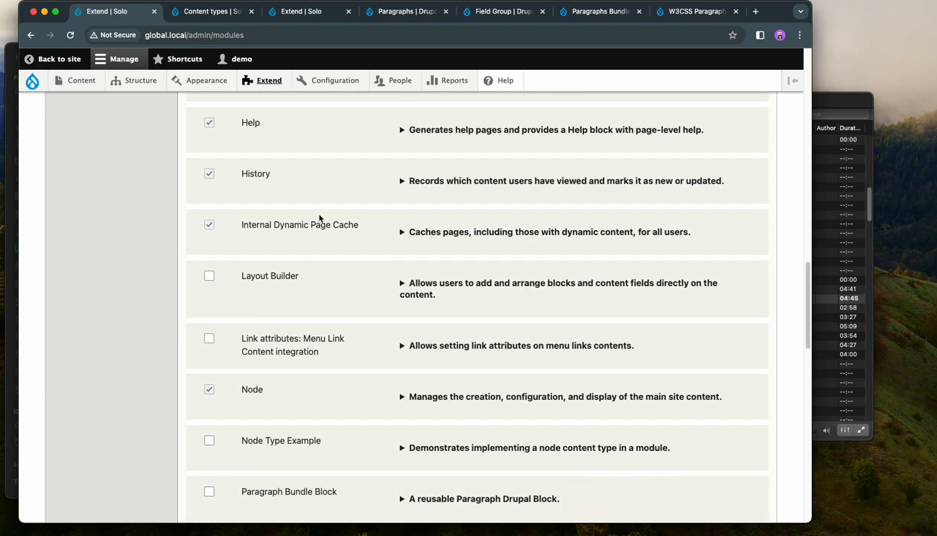
scroll(319, 219, down, 3)
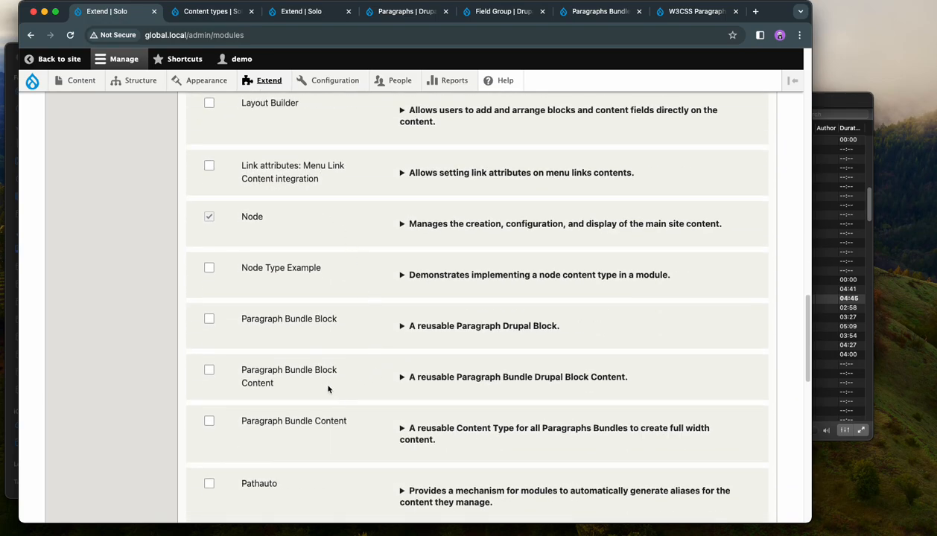
click(304, 372)
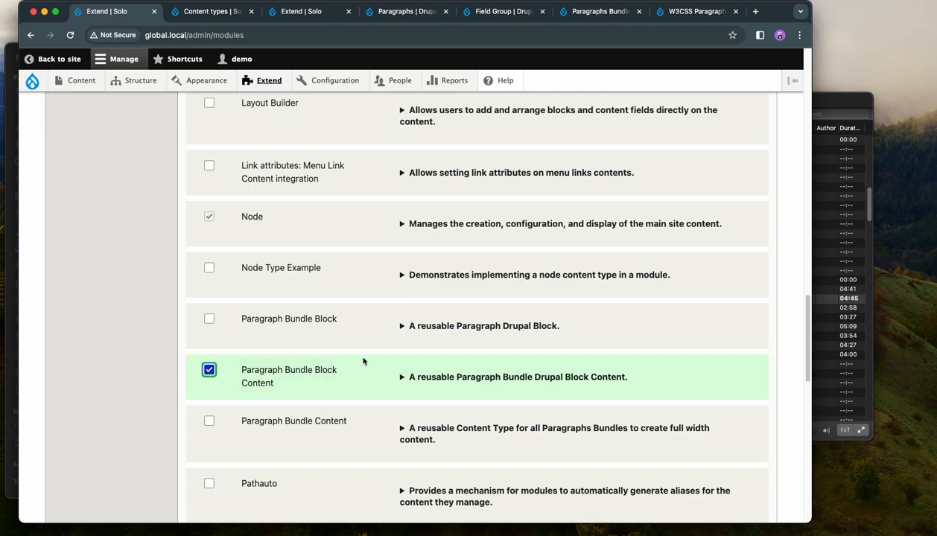
Install the selected module and agree to enable the required Paragraphs Bundles module as well
scroll(363, 360, down, 10)
click(234, 445)
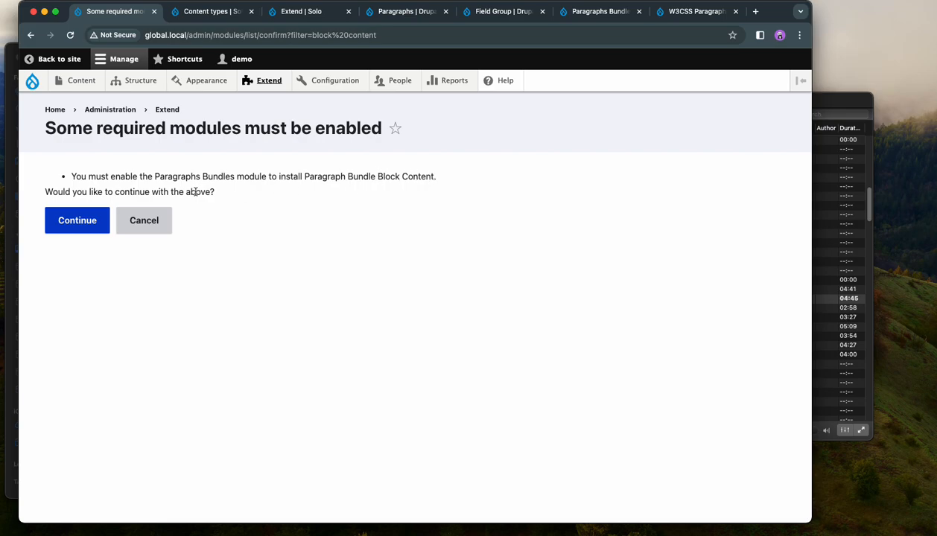
click(72, 224)
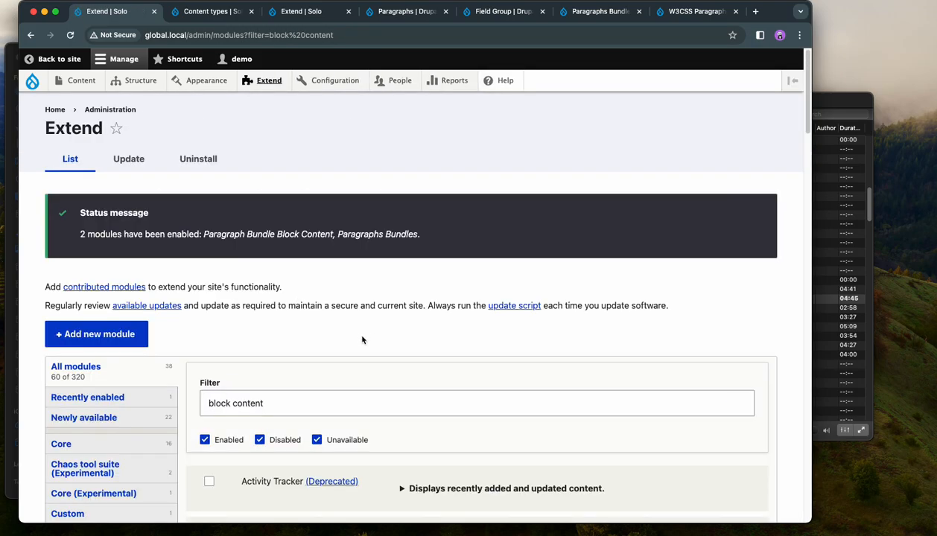
scroll(363, 339, down, 3)
scroll(363, 339, up, 3)
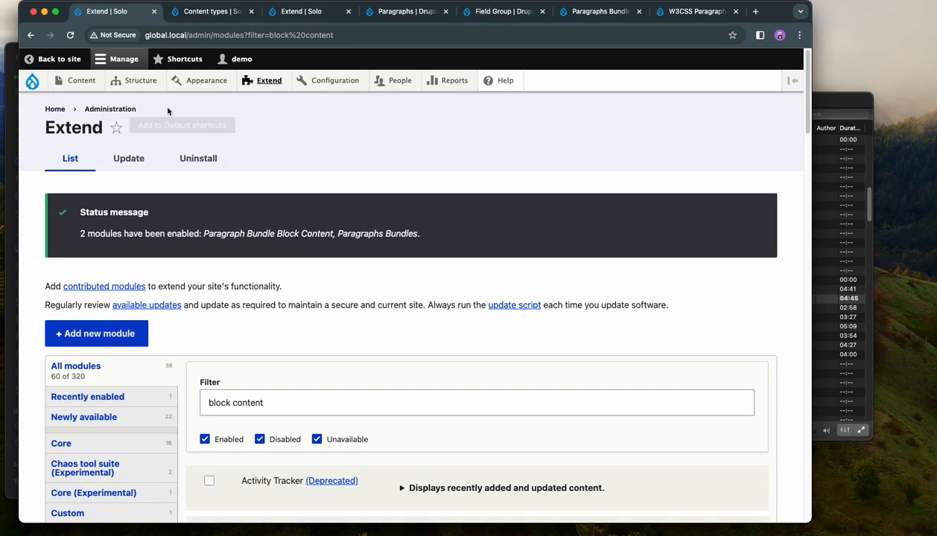
Open the site's paragraph types and look over the Block Content and Simple types
mouse_move(130, 82)
click(150, 279)
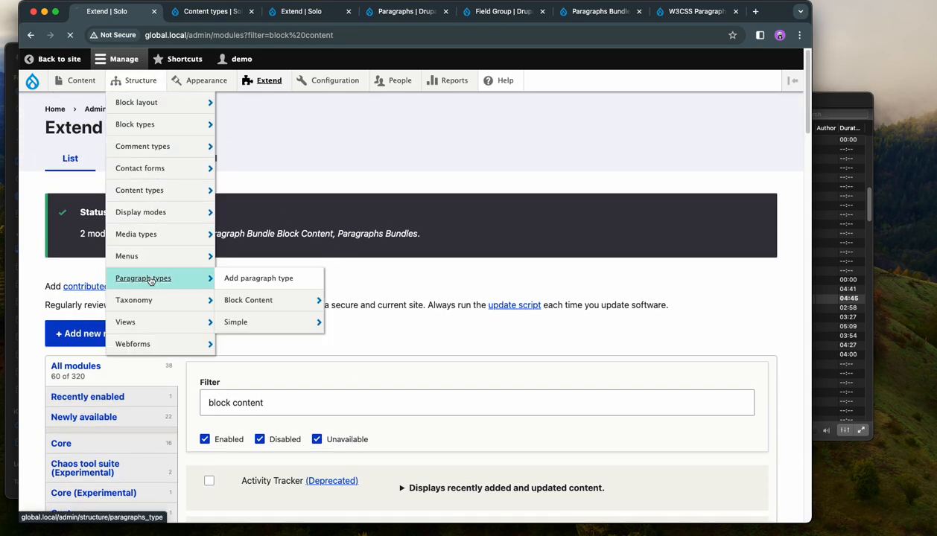
drag(148, 292, 122, 292)
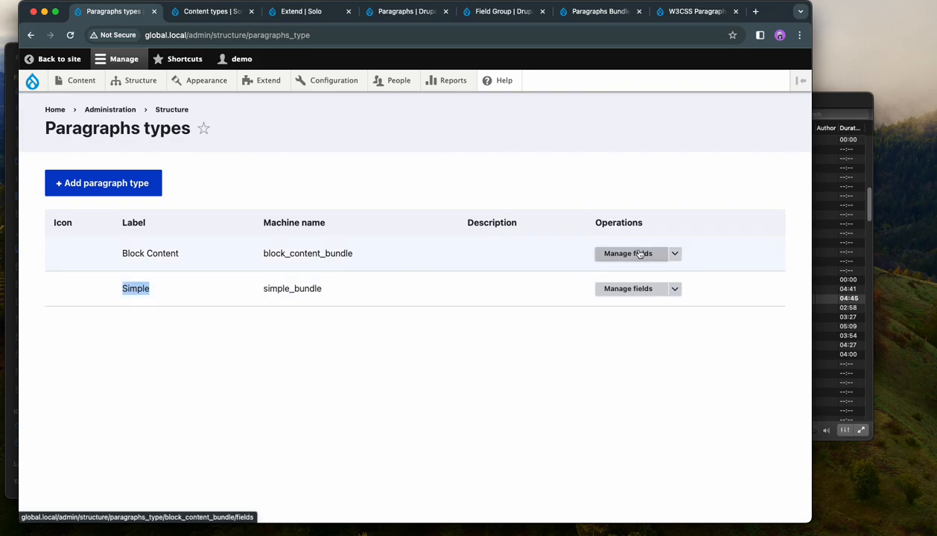
click(172, 253)
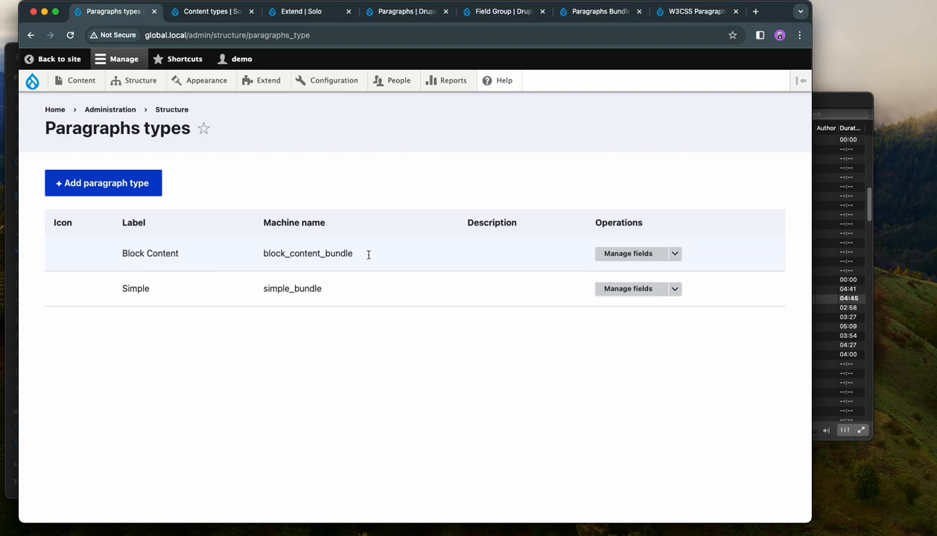
Open the field list of the Block Content paragraph type and examine its Block Content entity reference field
click(602, 253)
scroll(566, 255, down, 2)
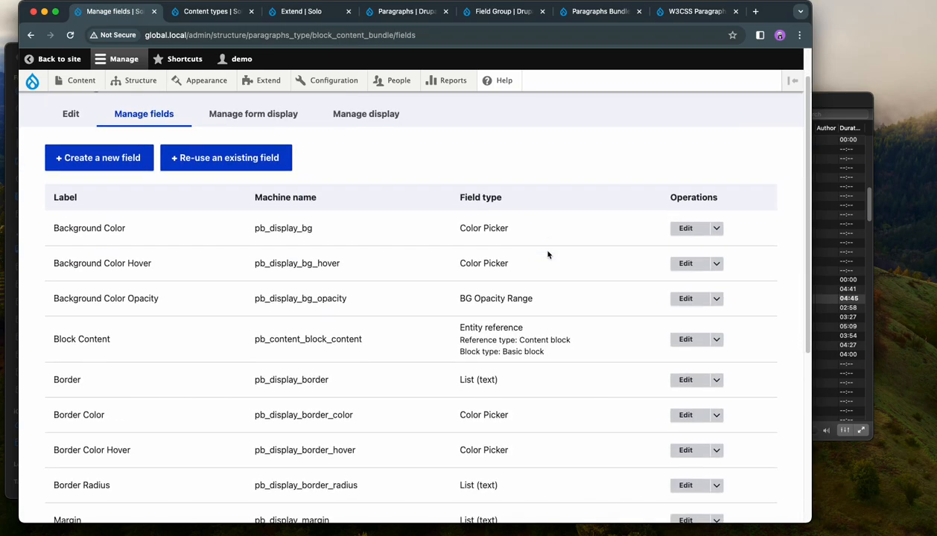
scroll(548, 254, down, 1)
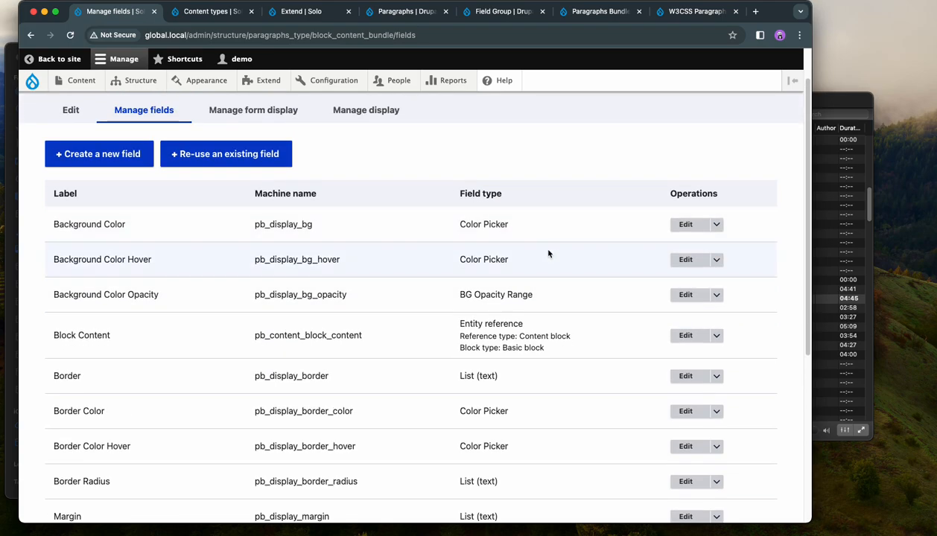
scroll(549, 261, down, 1)
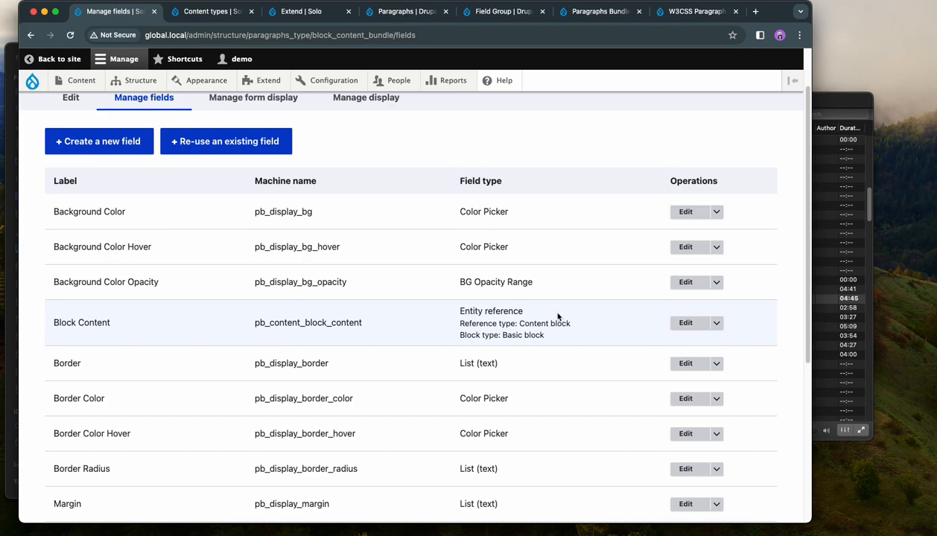
scroll(558, 317, down, 1)
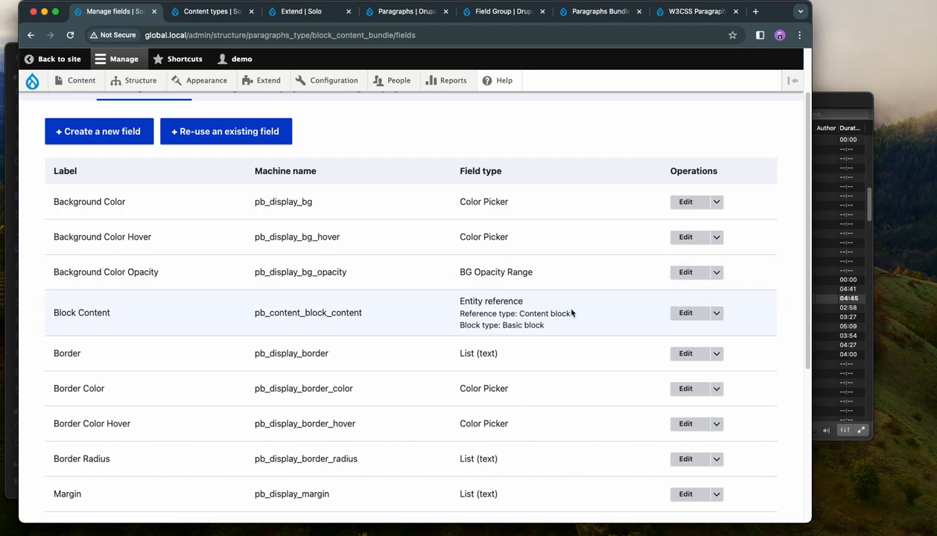
Open the Content administration page in a new browser tab and show its content blocks listing
mouse_move(78, 94)
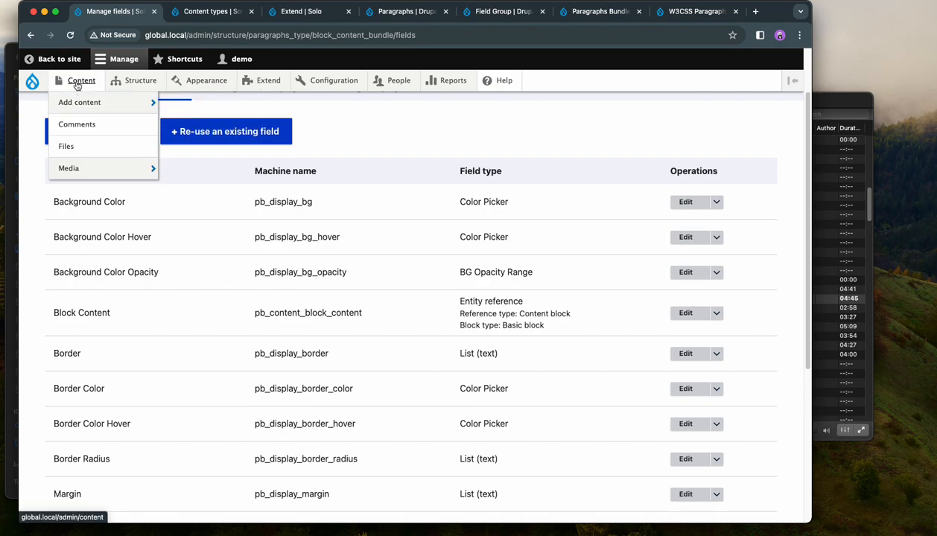
right_click(76, 85)
click(104, 89)
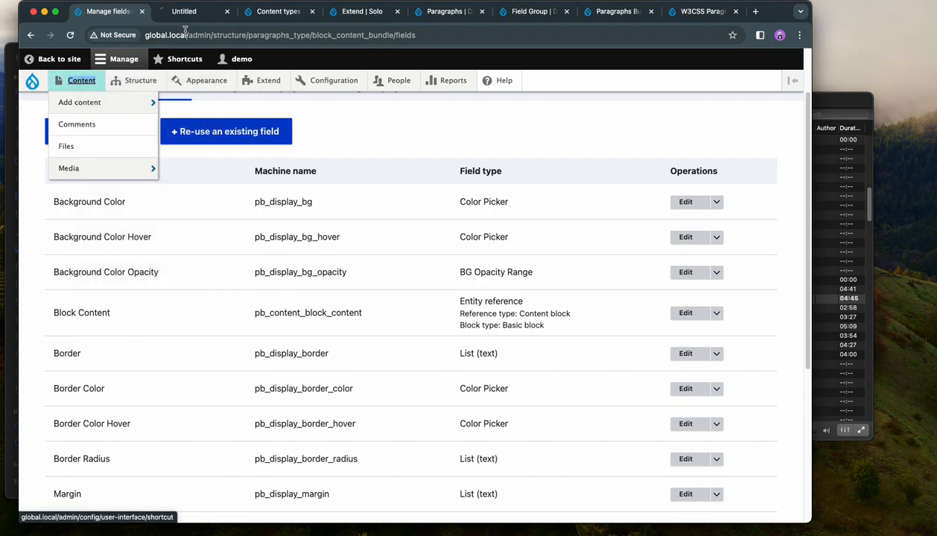
click(189, 12)
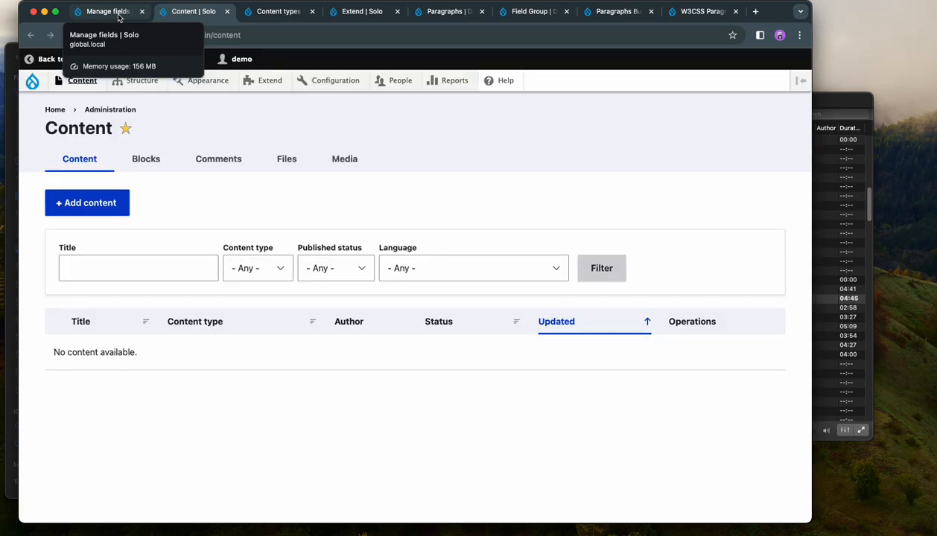
click(156, 161)
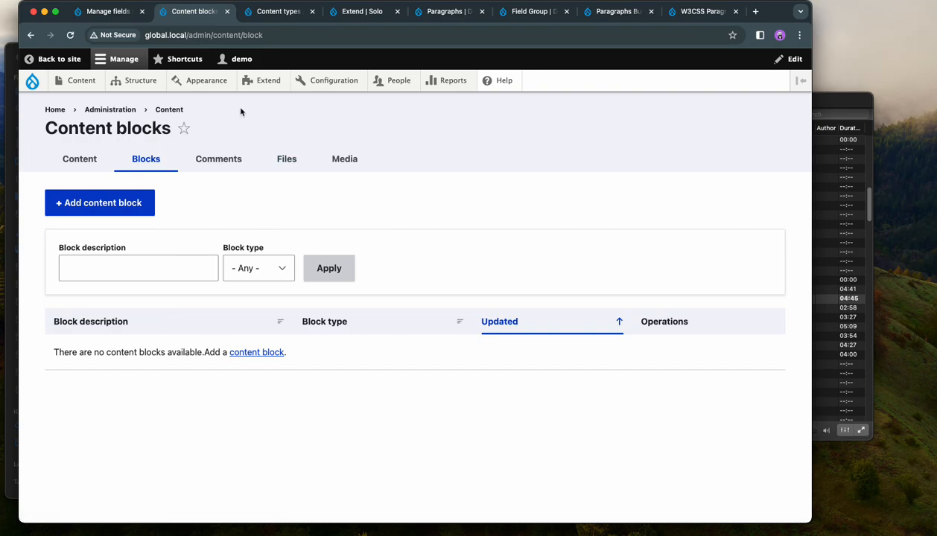
Add a block type labelled "Demo" and save it, continuing to its field management
mouse_move(141, 88)
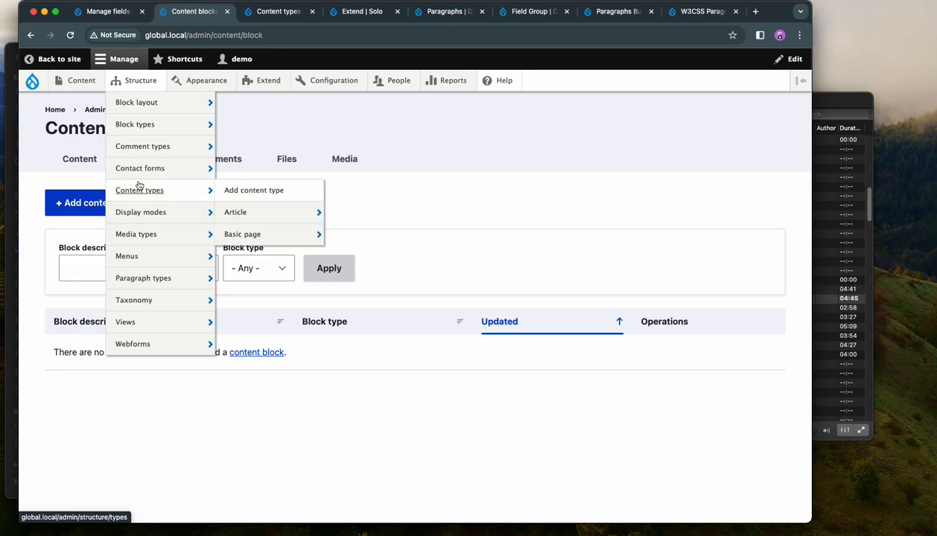
mouse_move(137, 131)
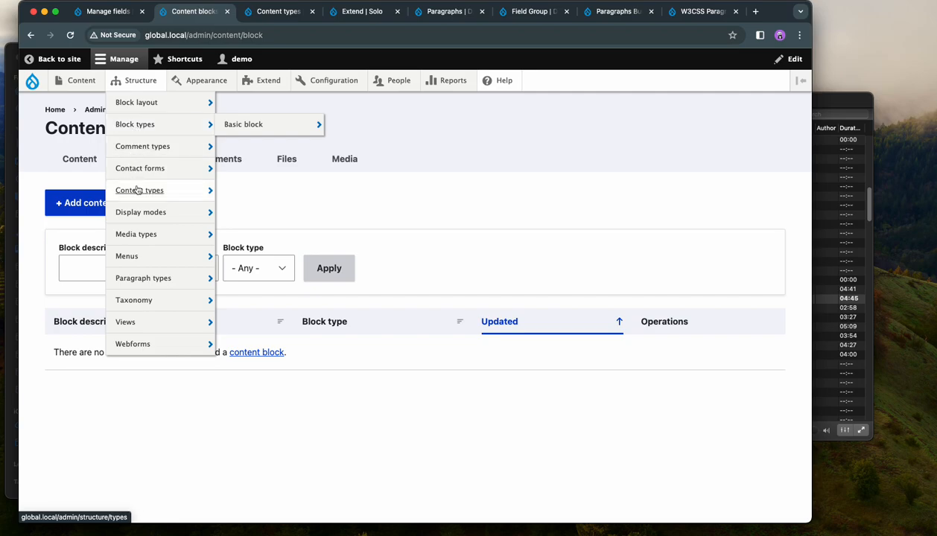
mouse_move(140, 190)
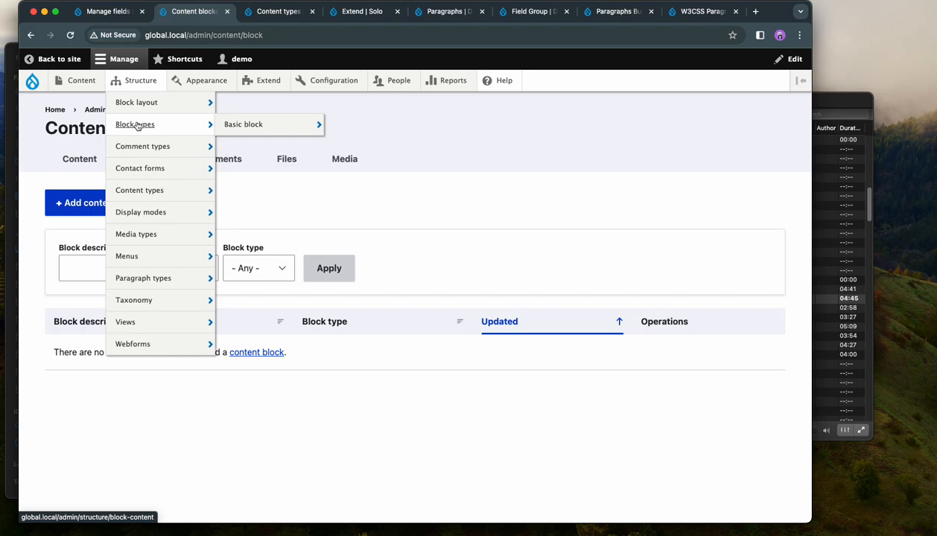
click(134, 126)
click(96, 187)
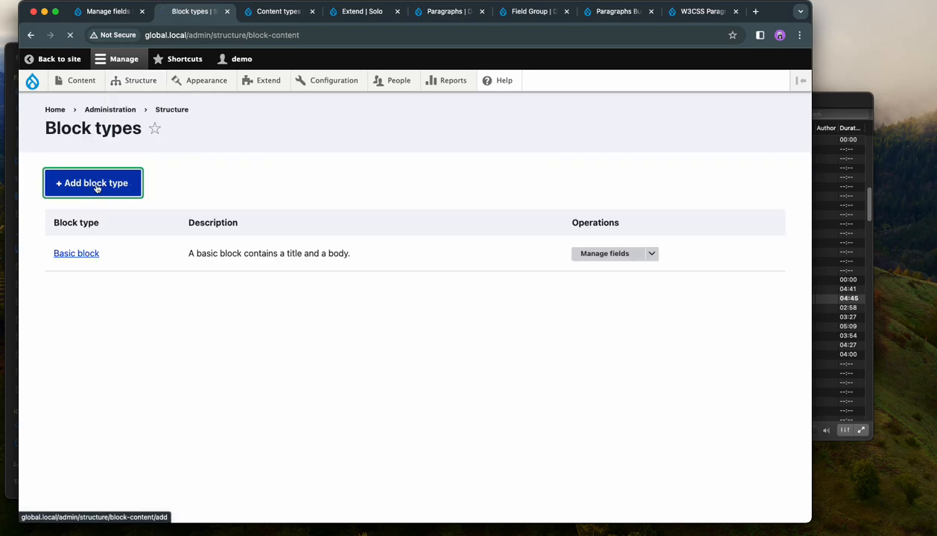
click(125, 193)
text(Demo)
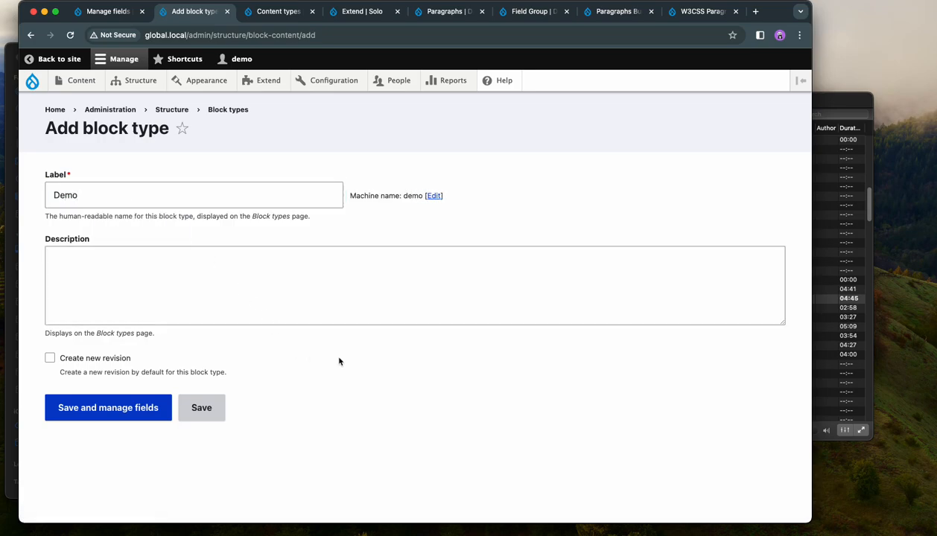
click(86, 414)
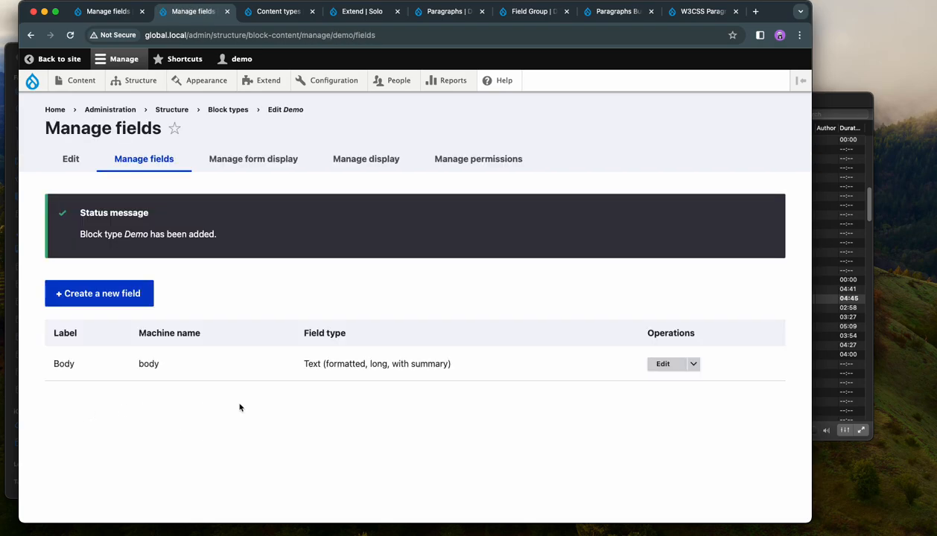
Look over the Demo block type's form display and display settings
click(268, 164)
click(363, 169)
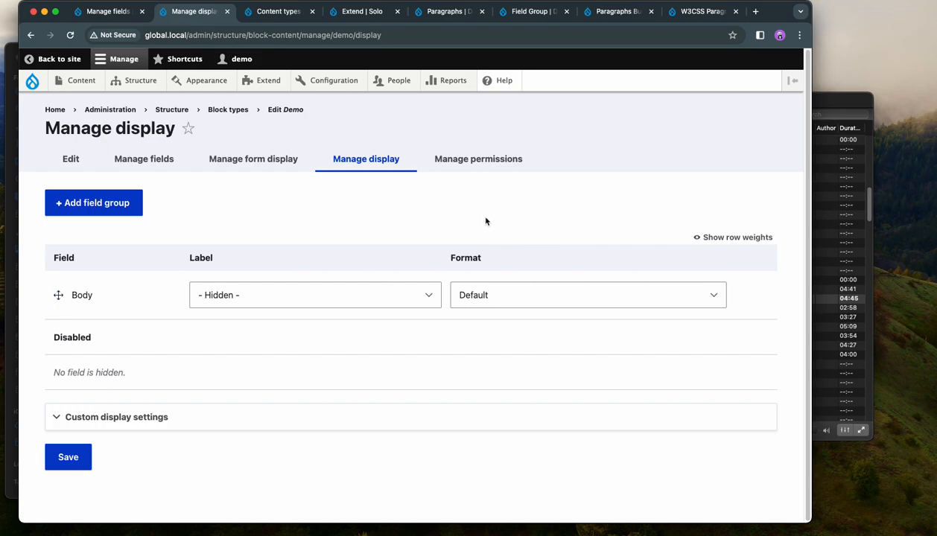
Start a new Basic page titled "test 2" and add a Block Content paragraph to it
mouse_move(74, 87)
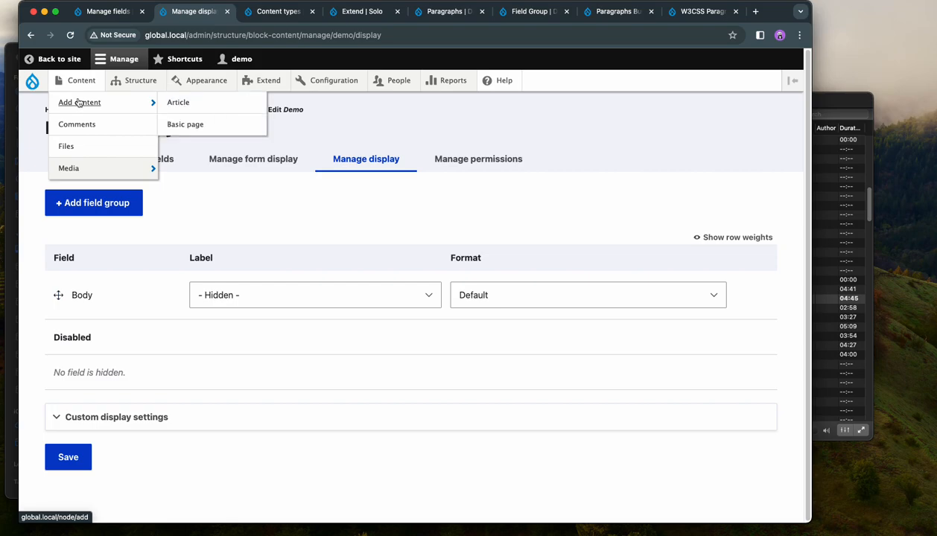
click(181, 126)
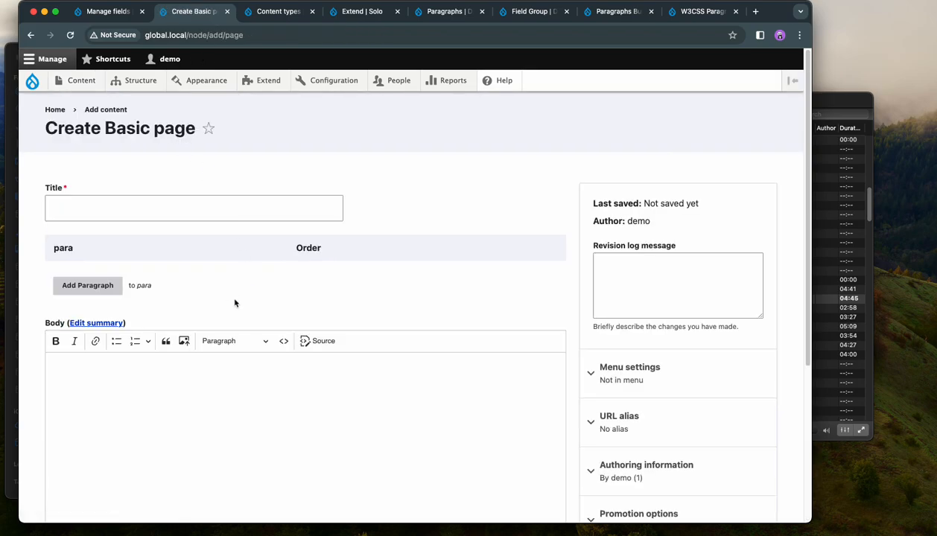
click(127, 210)
click(128, 237)
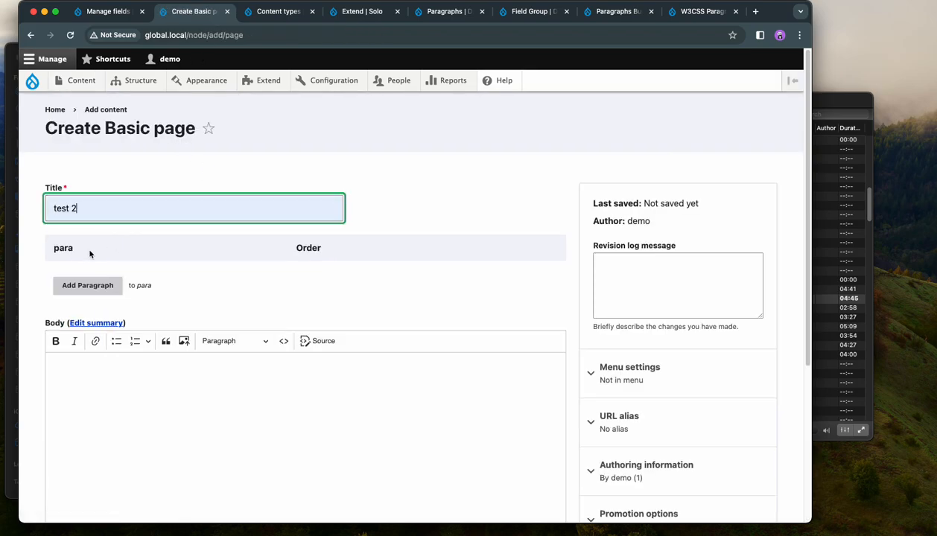
click(88, 287)
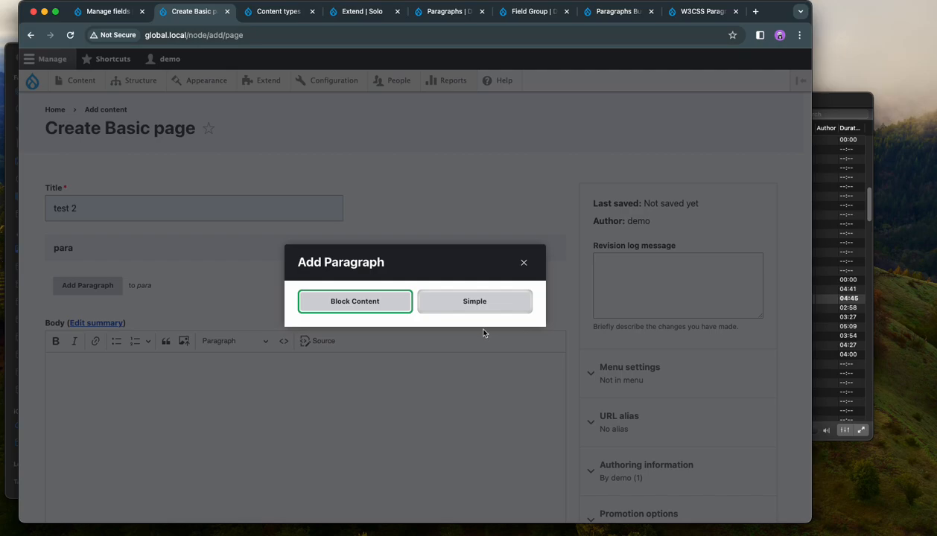
click(362, 309)
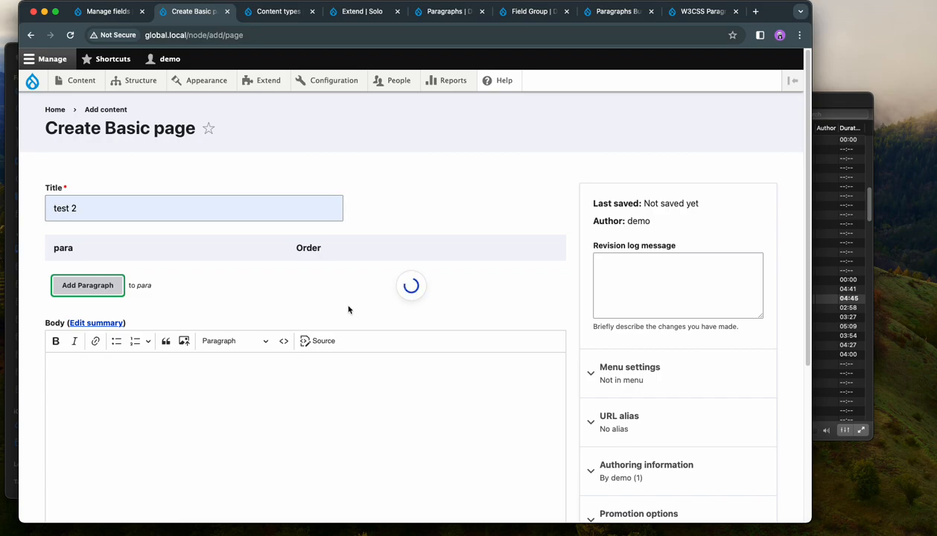
Try to find a block to reference in the new paragraph's Block Content field
scroll(336, 304, down, 1)
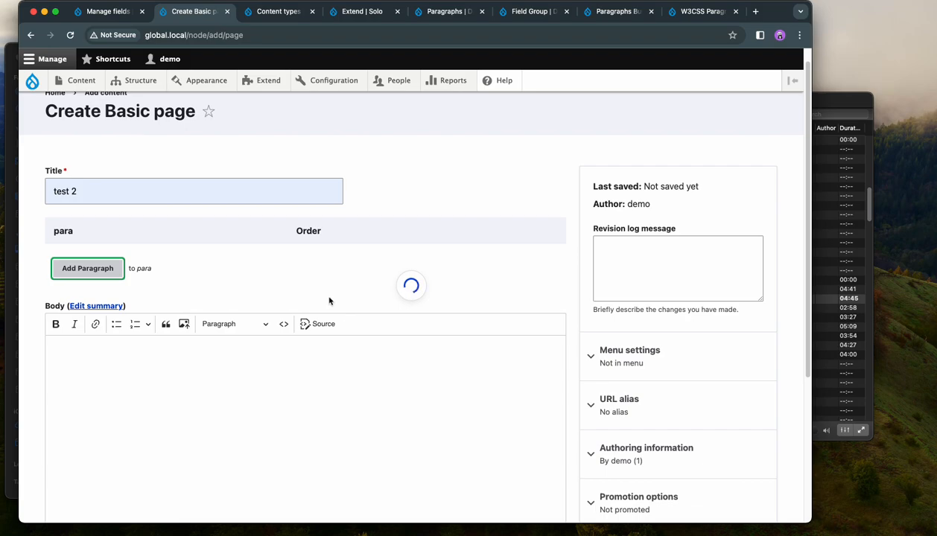
scroll(329, 300, down, 2)
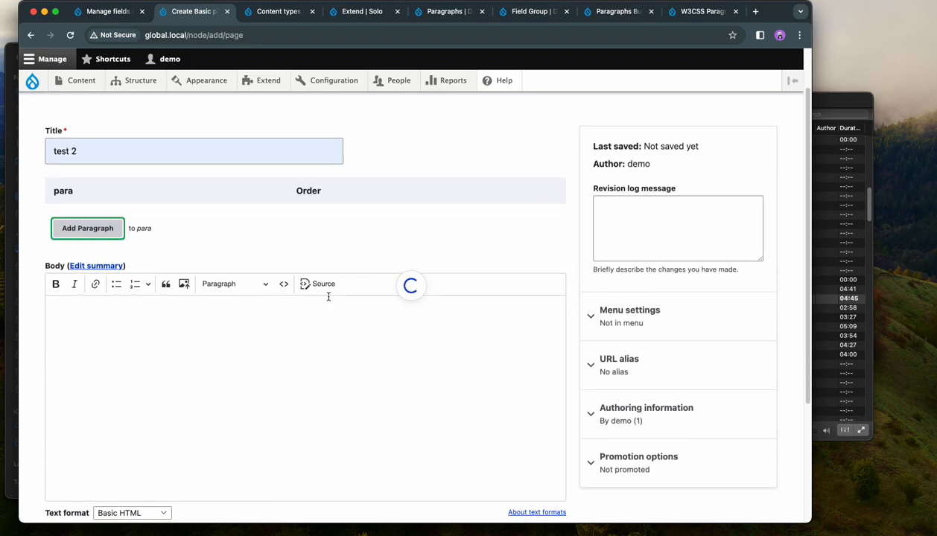
scroll(324, 307, down, 1)
click(164, 370)
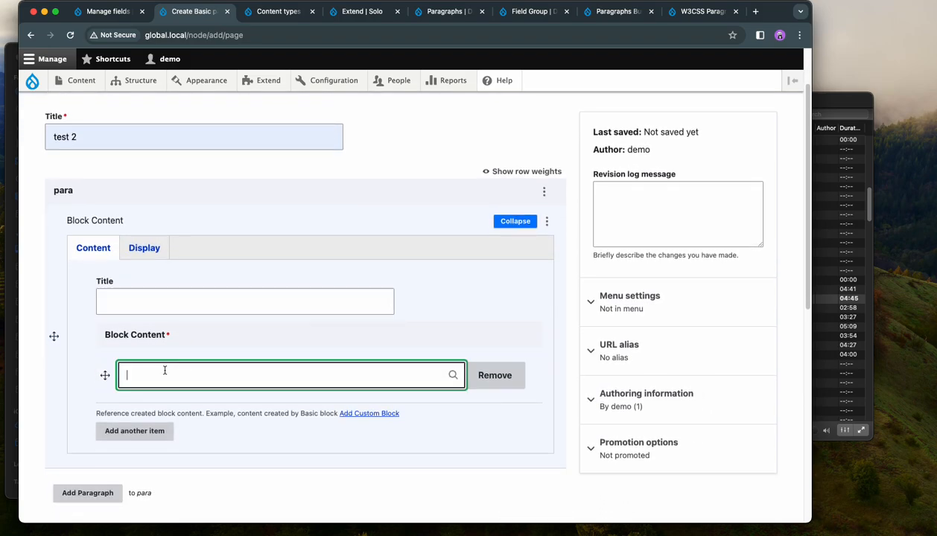
text(d)
click(142, 216)
From the content blocks listing, open the add forms for a Basic block and a Demo block in separate browser tabs
mouse_move(86, 85)
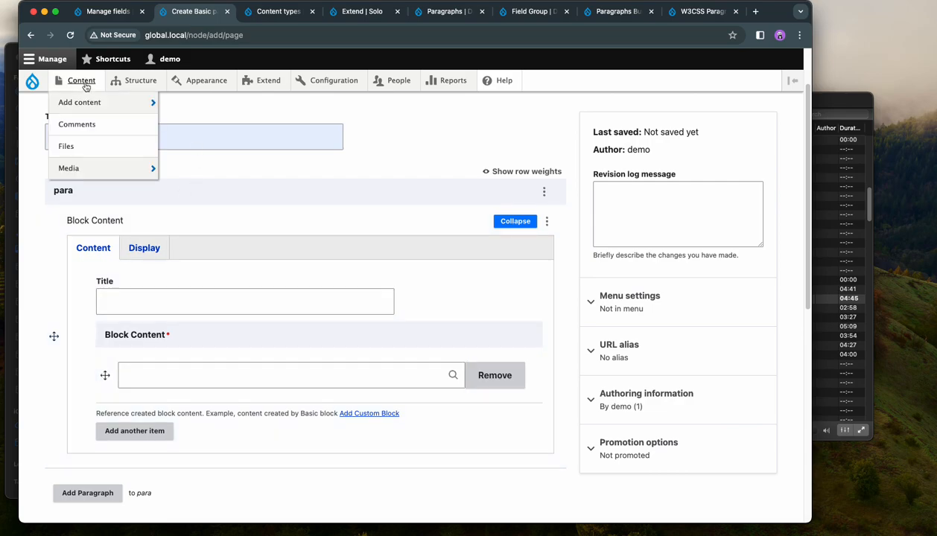
mouse_move(84, 104)
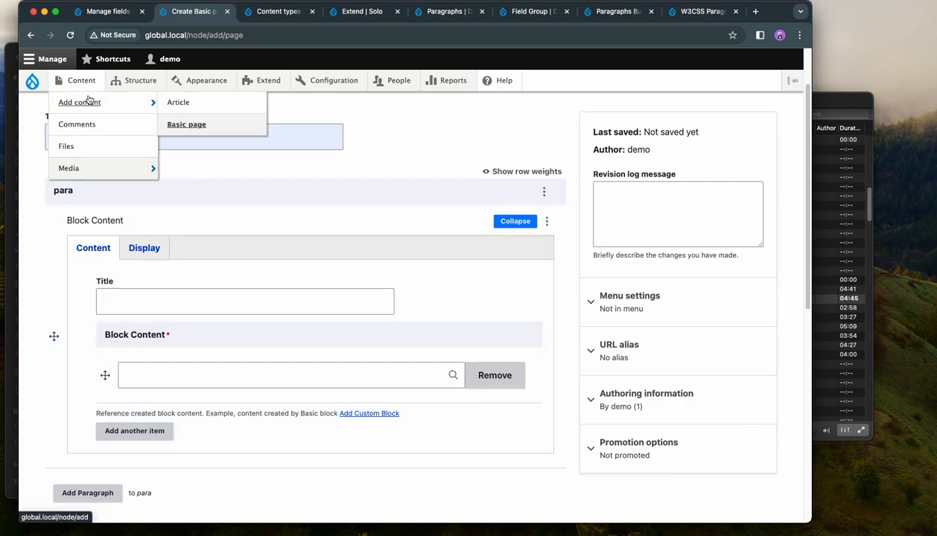
click(77, 81)
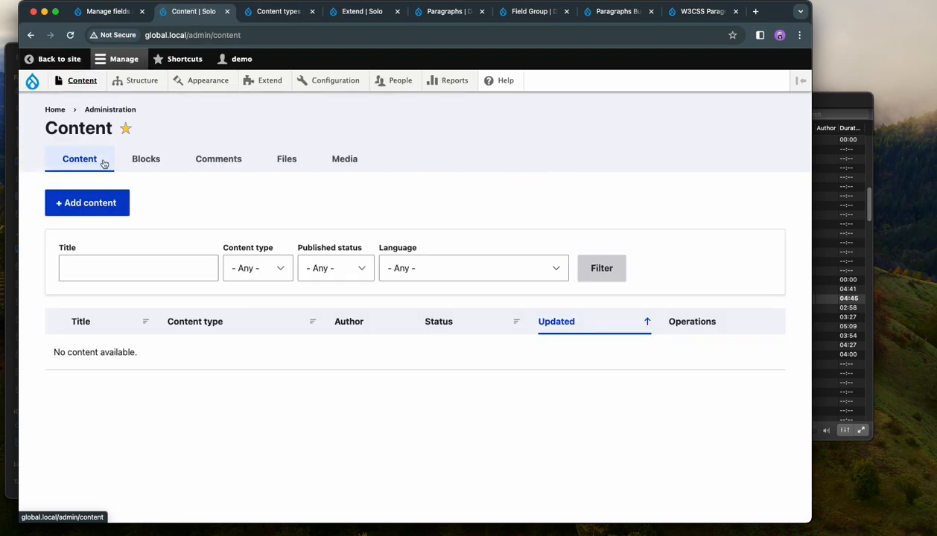
click(133, 156)
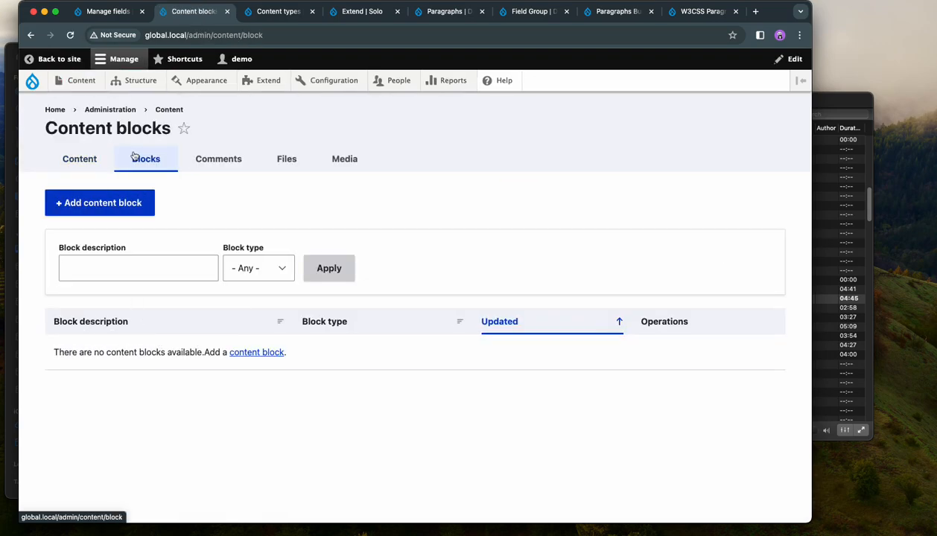
click(121, 198)
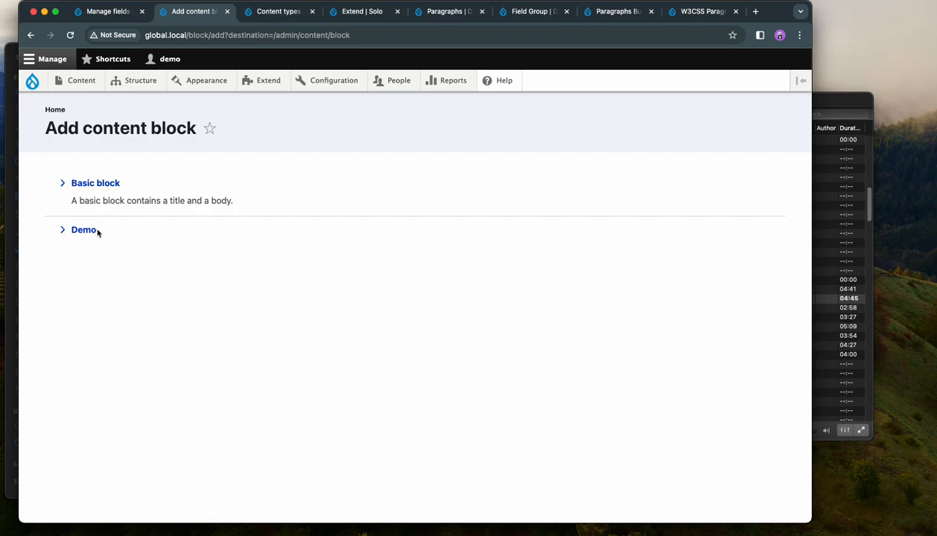
super+click(89, 183)
super+click(84, 230)
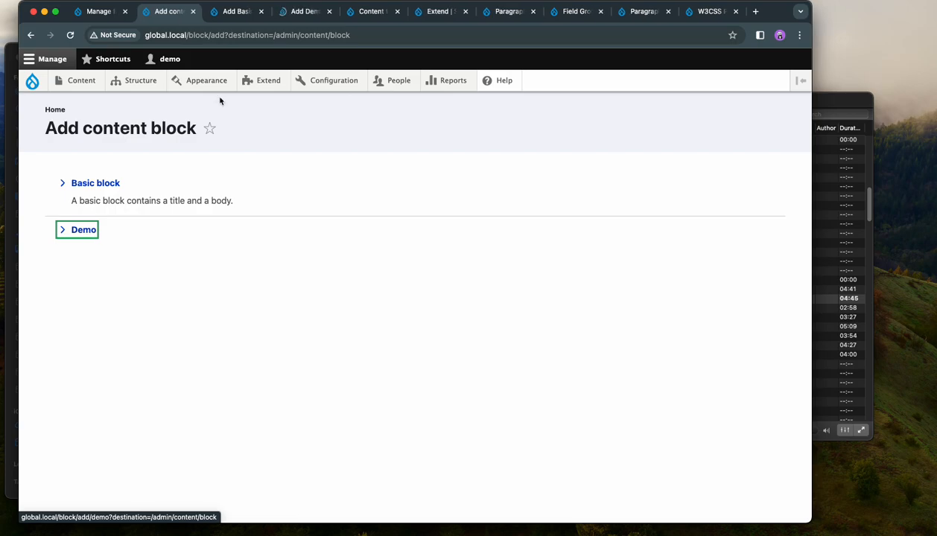
Create and save a Basic block with the description "Basic" and a body repeating "Independent: The module does not depe" 13 times
click(228, 12)
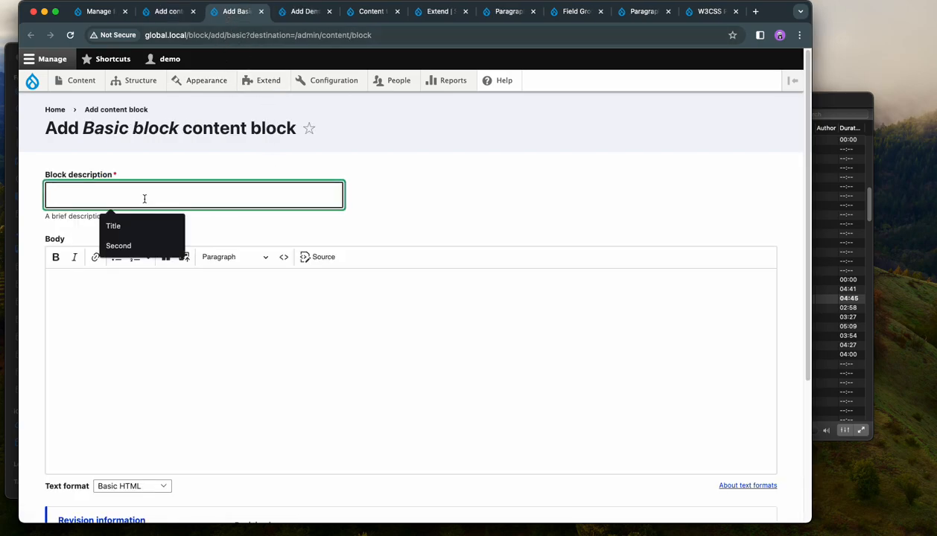
text(Basic)
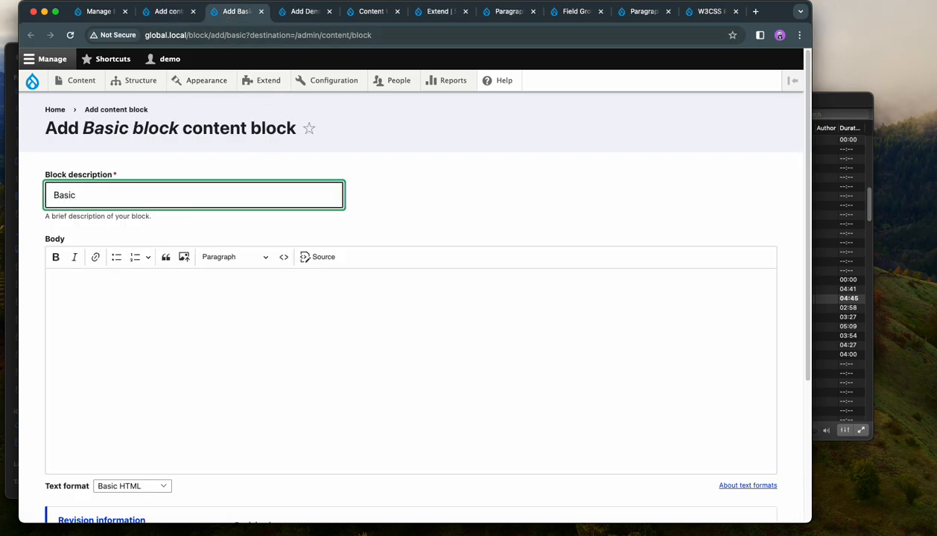
click(175, 306)
text(Independent: The module does not depe)
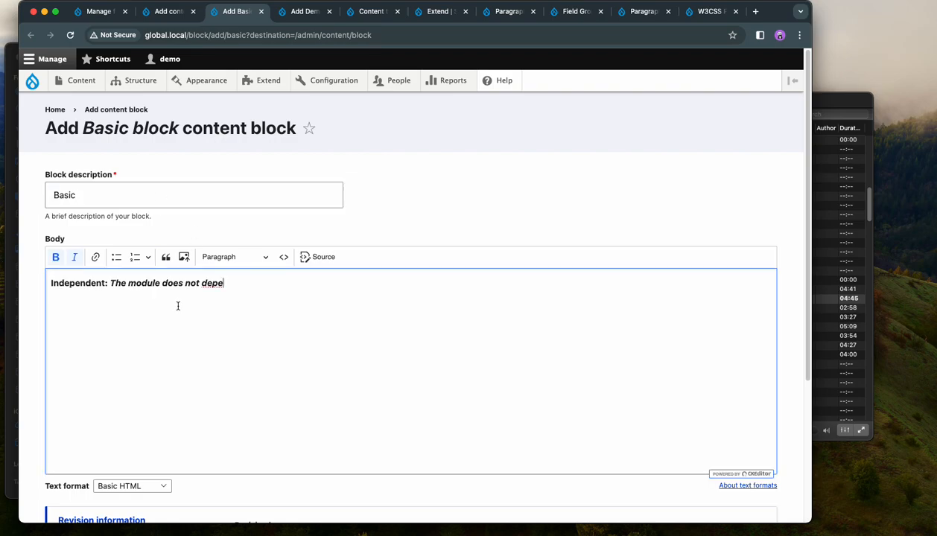
key(ctrl+v)
key(ctrl+v)
key(ctrl+v)
key(ctrl+v)
key(ctrl+v)
key(ctrl+v)
key(ctrl+v)
key(ctrl+v)
key(ctrl+v)
key(ctrl+v)
key(ctrl+v)
key(ctrl+v)
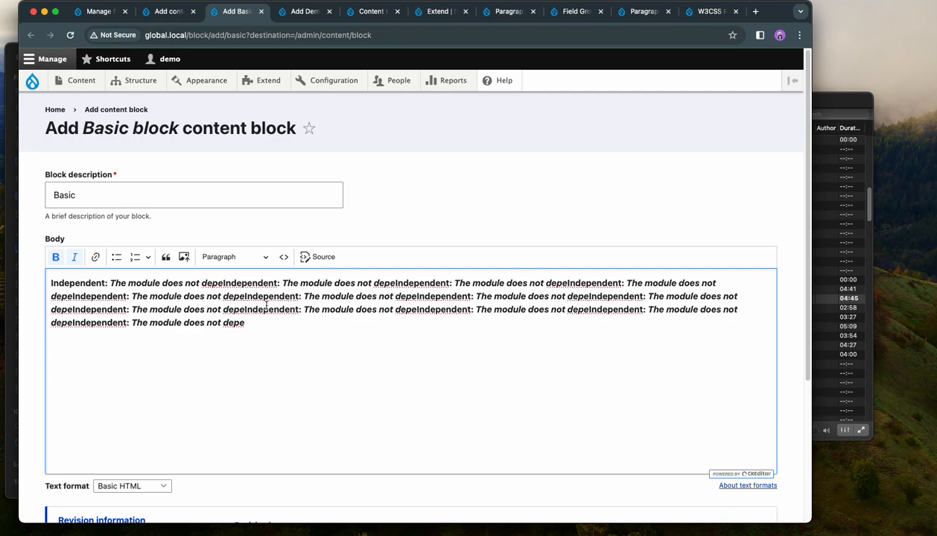
scroll(266, 307, down, 5)
click(78, 462)
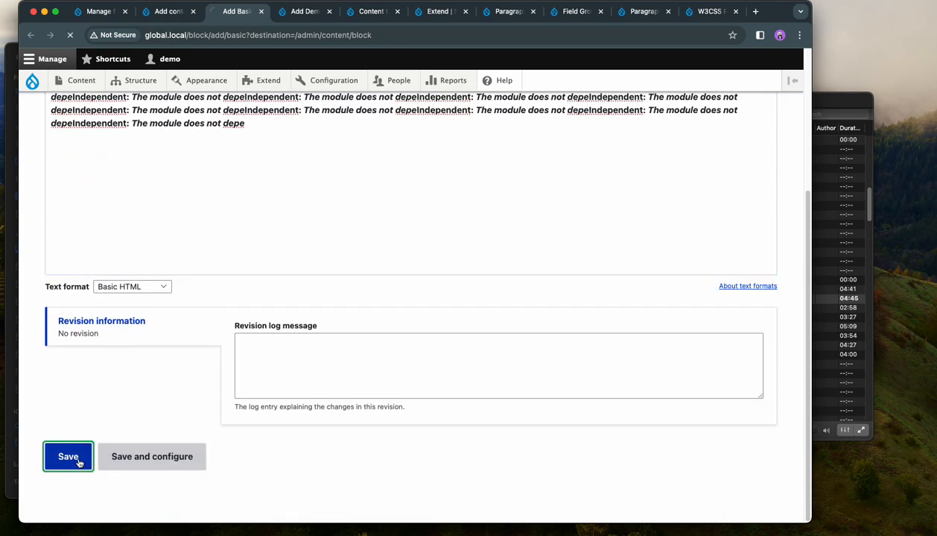
Create and save a Demo block with the description "Demo" and a body repeating "Independent: The module does not depe" 13 times
click(299, 15)
click(152, 185)
text(Deni)
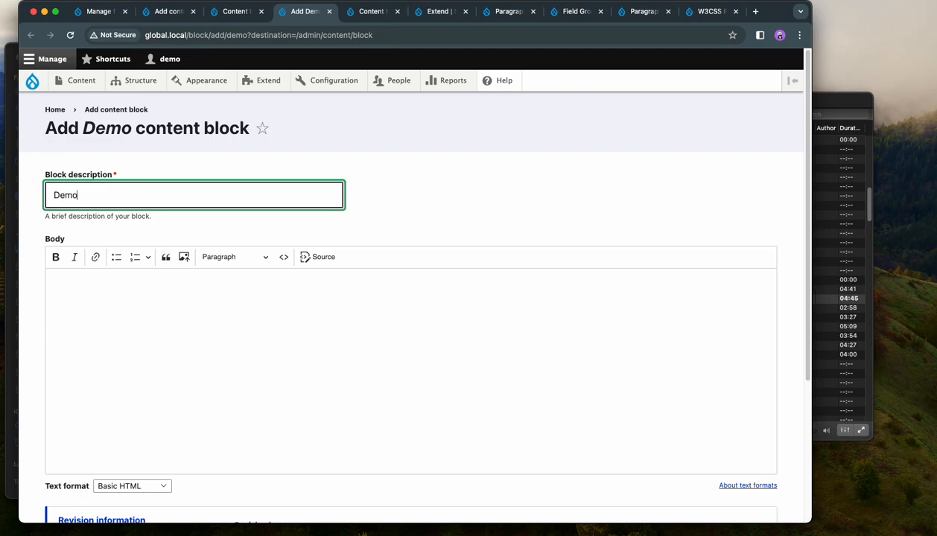
click(160, 308)
key(ctrl+v)
key(ctrl+v)
key(ctrl+v)
key(ctrl+v)
key(ctrl+v)
key(ctrl+v)
key(ctrl+v)
key(ctrl+v)
key(ctrl+v)
key(ctrl+v)
key(ctrl+v)
key(ctrl+v)
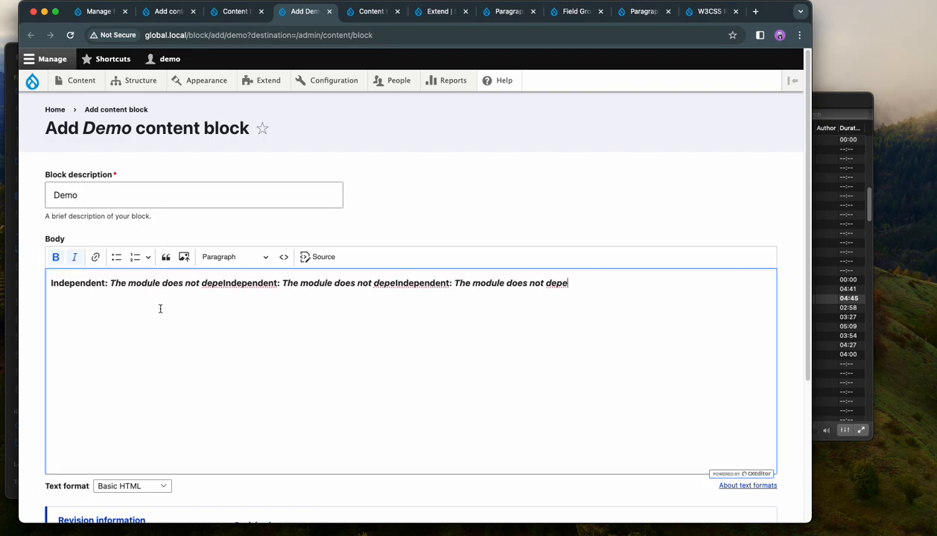
text(Independent: The module does not depe)
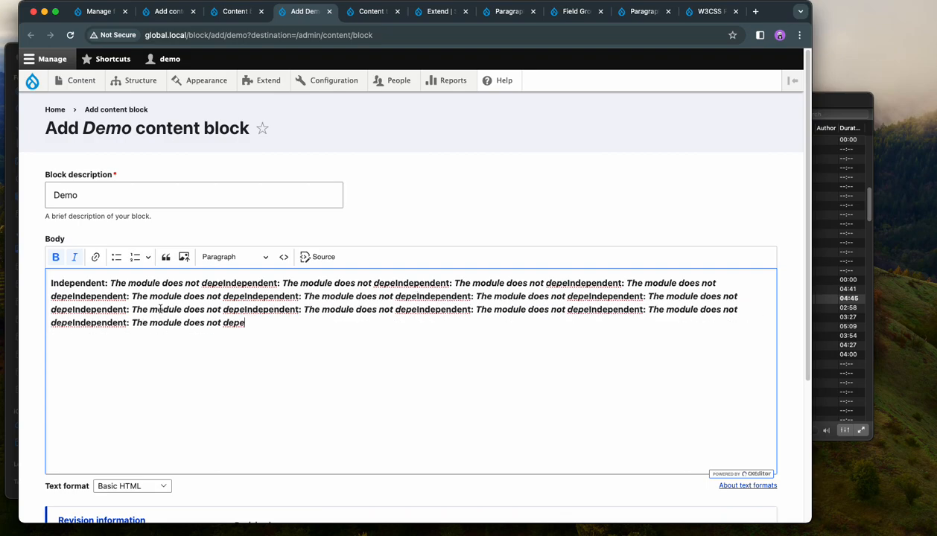
scroll(234, 321, down, 5)
click(68, 456)
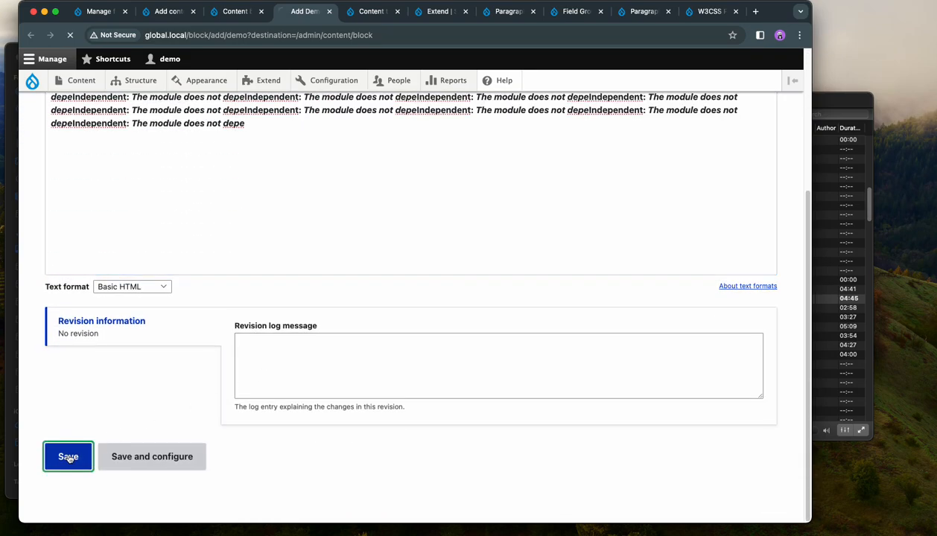
scroll(387, 345, down, 1)
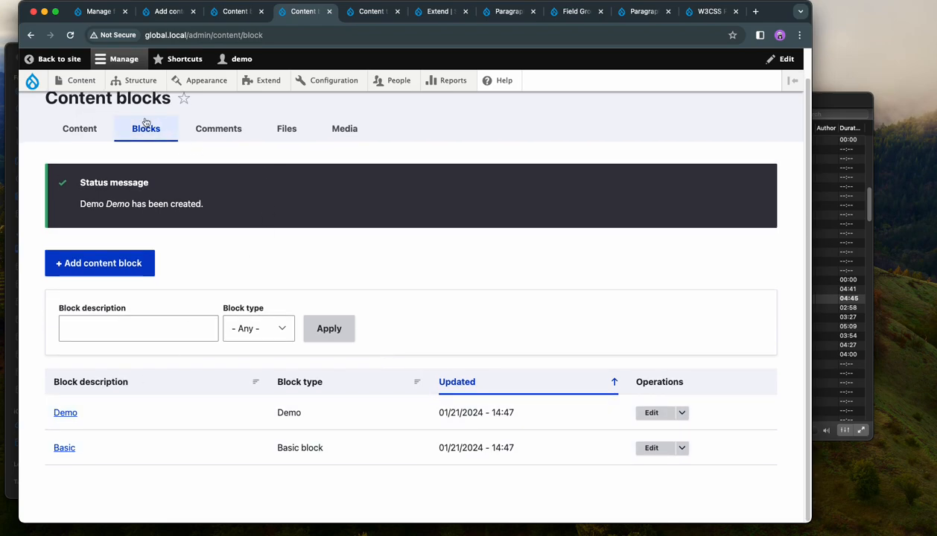
Start a new Basic page titled "Title" and add a Block Content paragraph to it
mouse_move(88, 94)
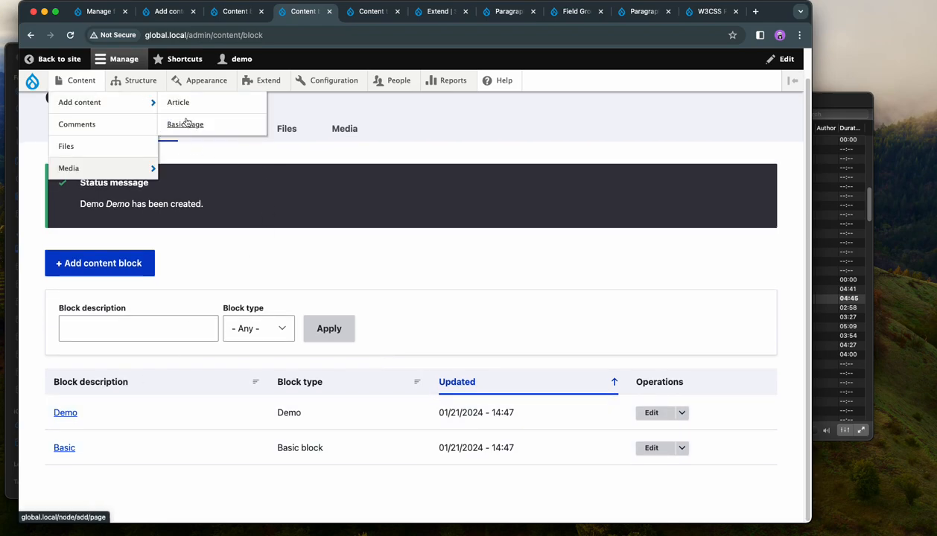
click(184, 121)
click(156, 209)
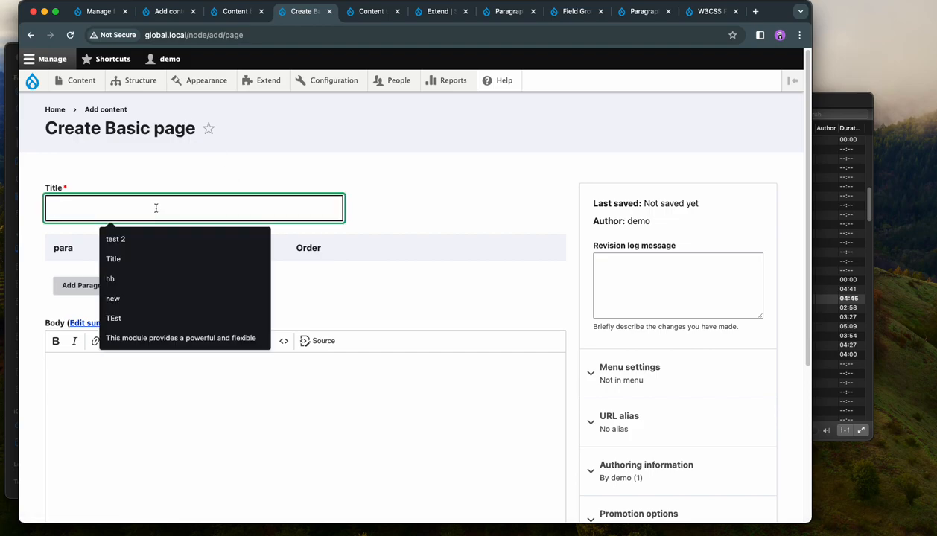
text(Title)
click(126, 407)
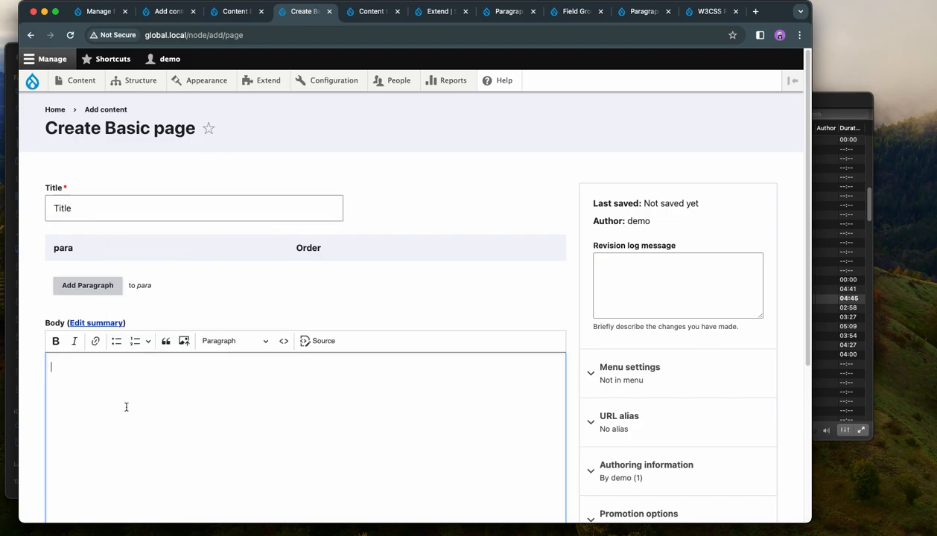
click(108, 287)
click(355, 301)
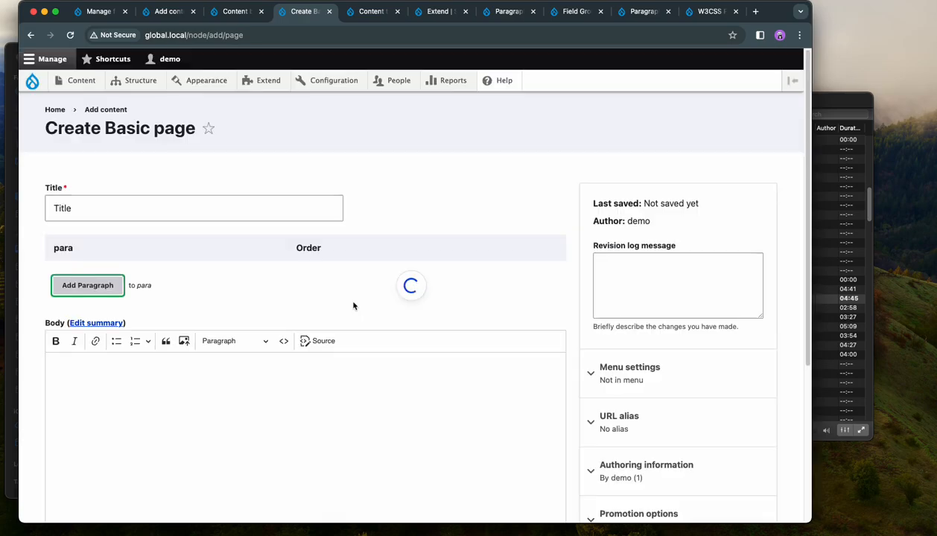
Reference the Basic block in the paragraph's Block Content field and save the page
scroll(286, 362, down, 2)
click(192, 383)
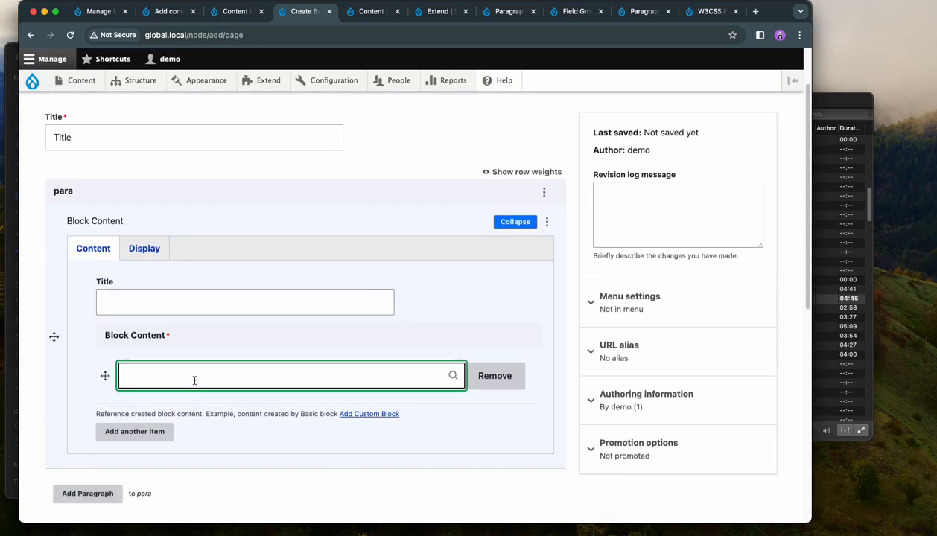
text(de)
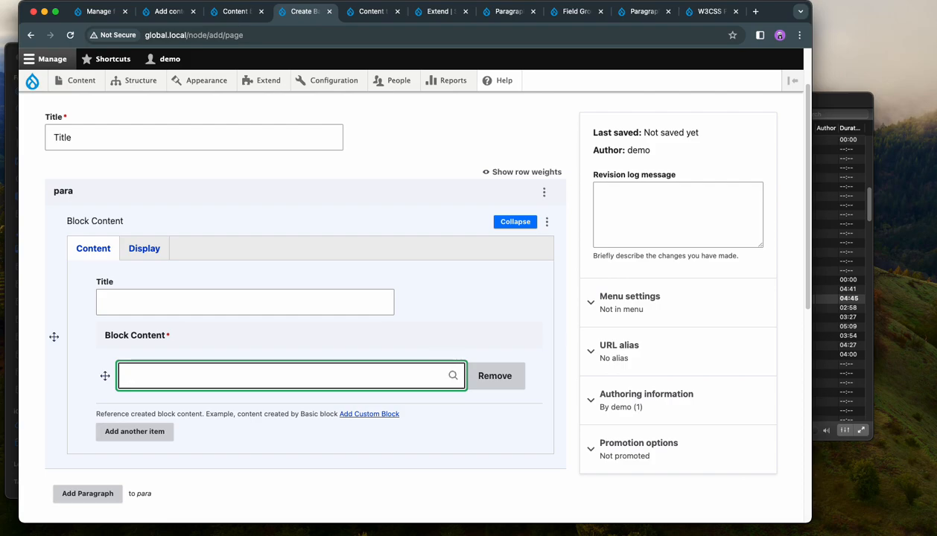
text(B)
click(190, 400)
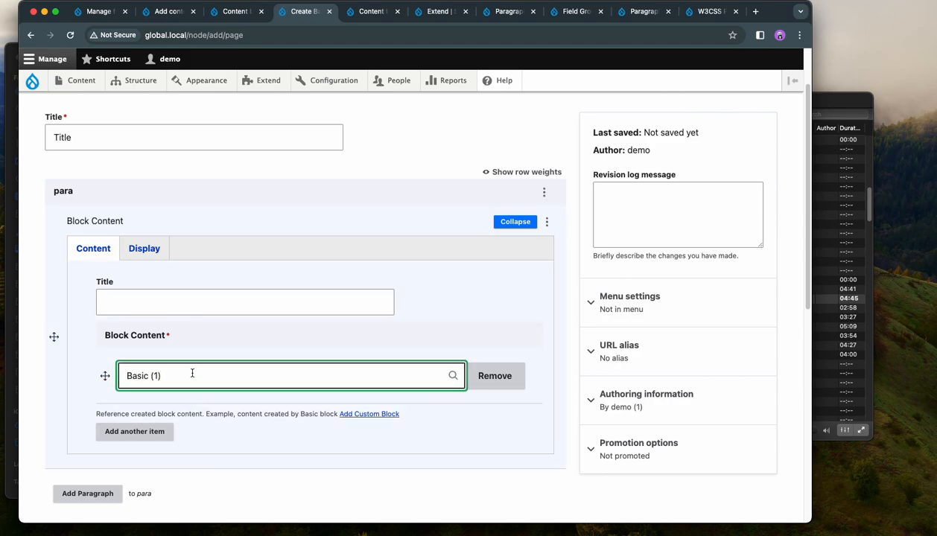
scroll(421, 243, up, 2)
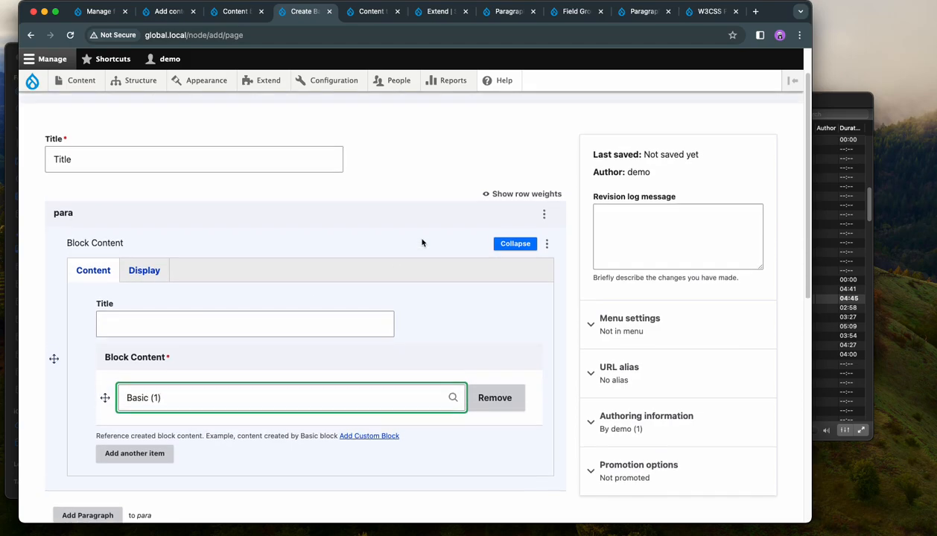
scroll(423, 243, down, 10)
click(65, 445)
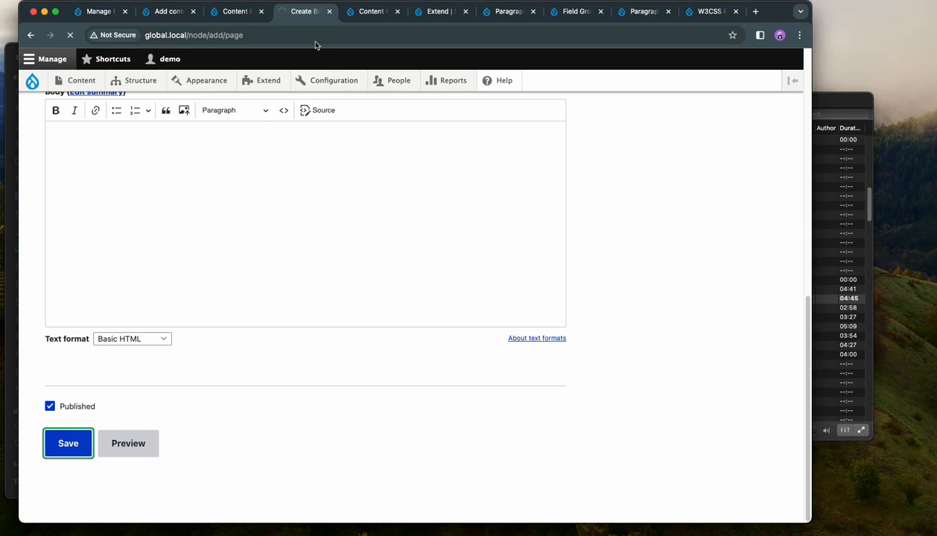
Open the settings of the Block Content field on the Block Content paragraph type
click(364, 13)
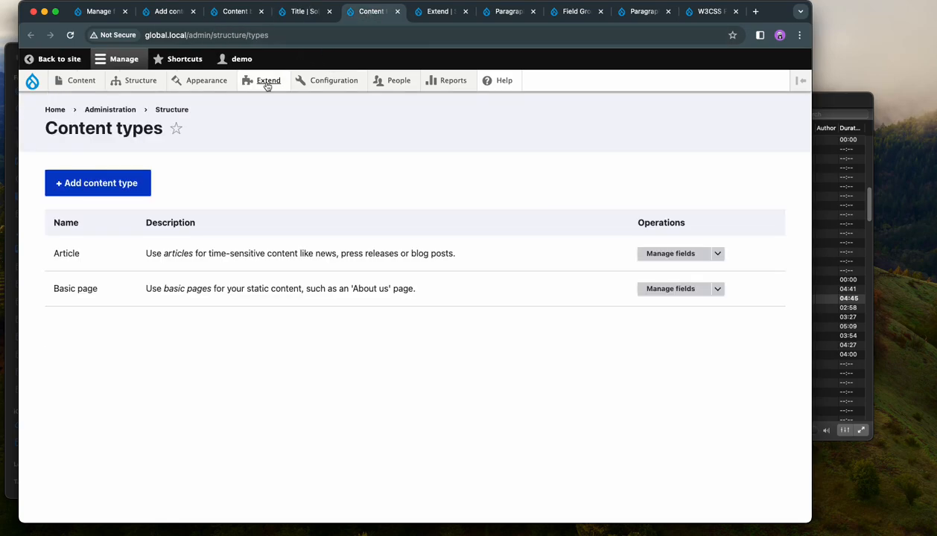
mouse_move(137, 85)
click(140, 286)
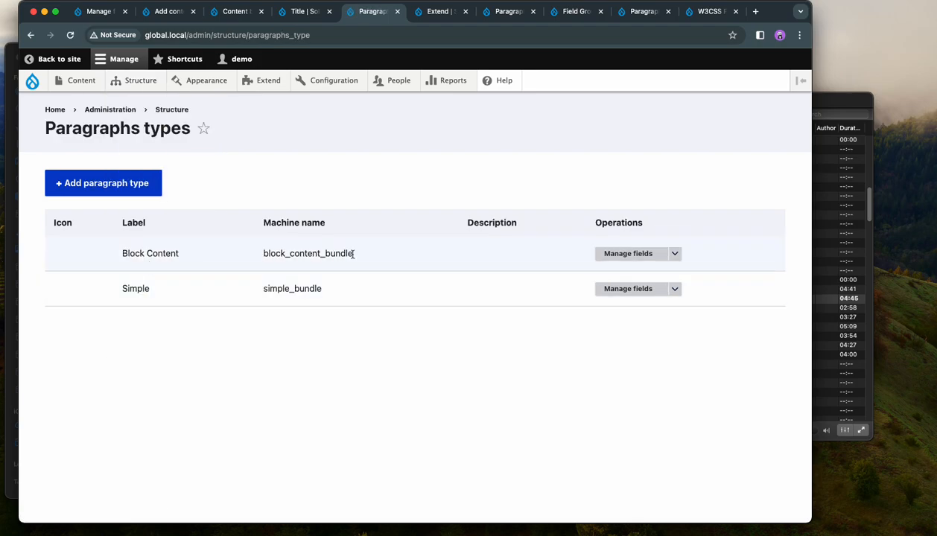
click(601, 254)
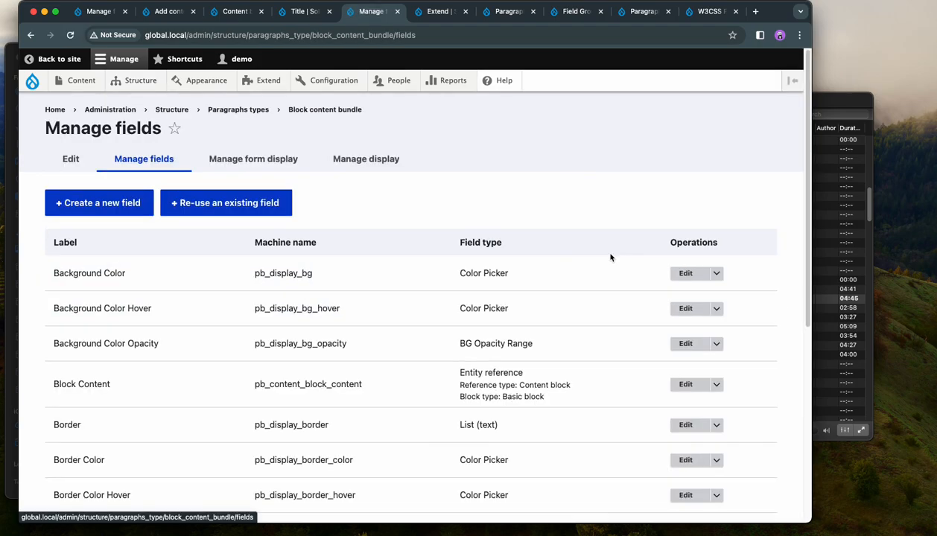
scroll(610, 257, down, 1)
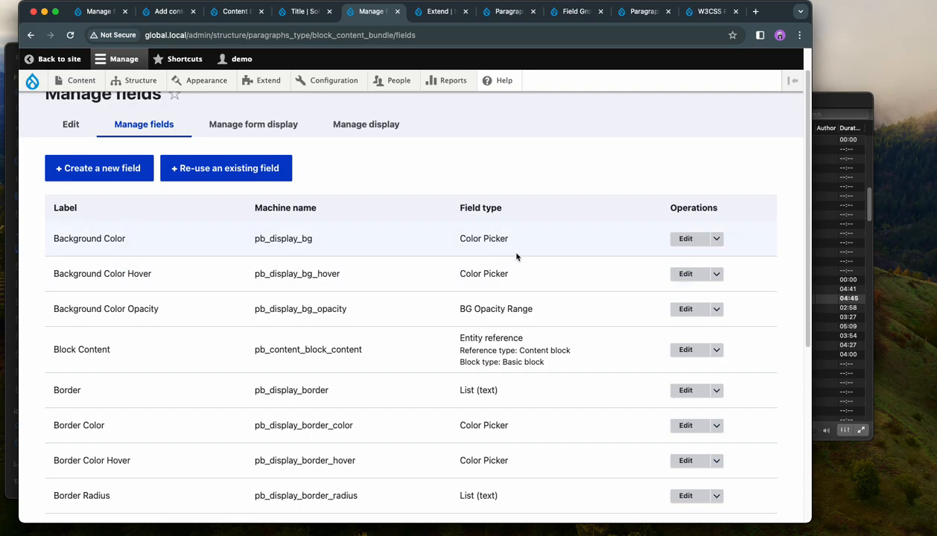
scroll(522, 257, down, 2)
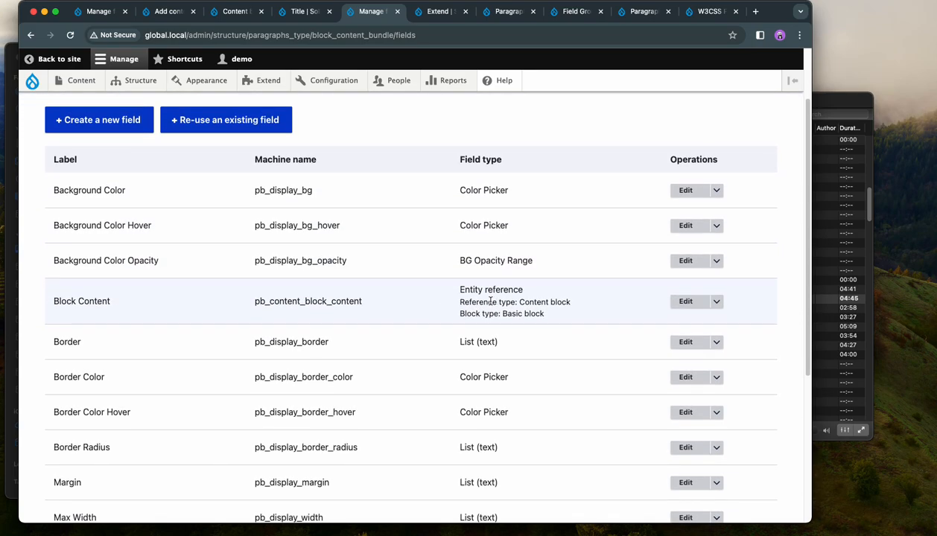
mouse_move(124, 82)
click(686, 301)
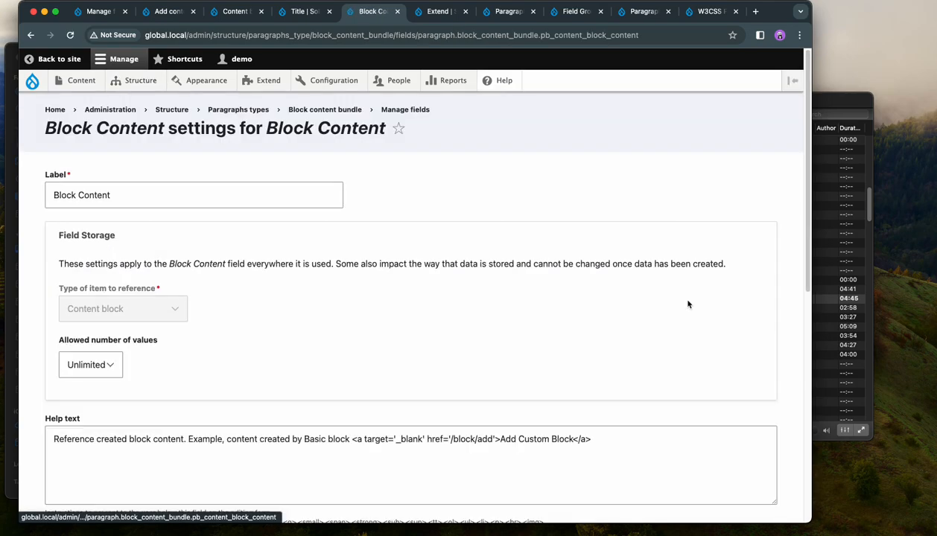
Allow the Demo block type as a reference target of the Block Content field and save the settings
scroll(407, 297, down, 8)
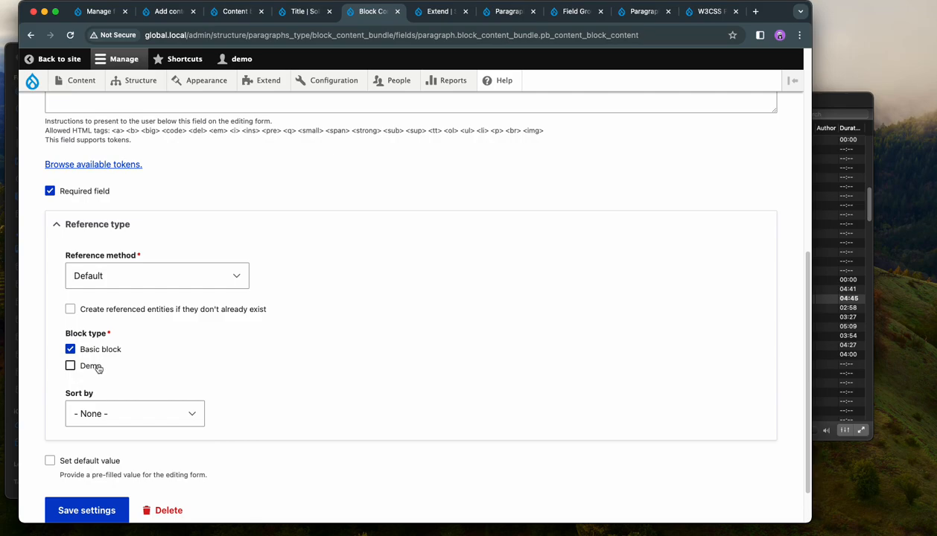
click(95, 370)
scroll(242, 362, down, 2)
click(83, 468)
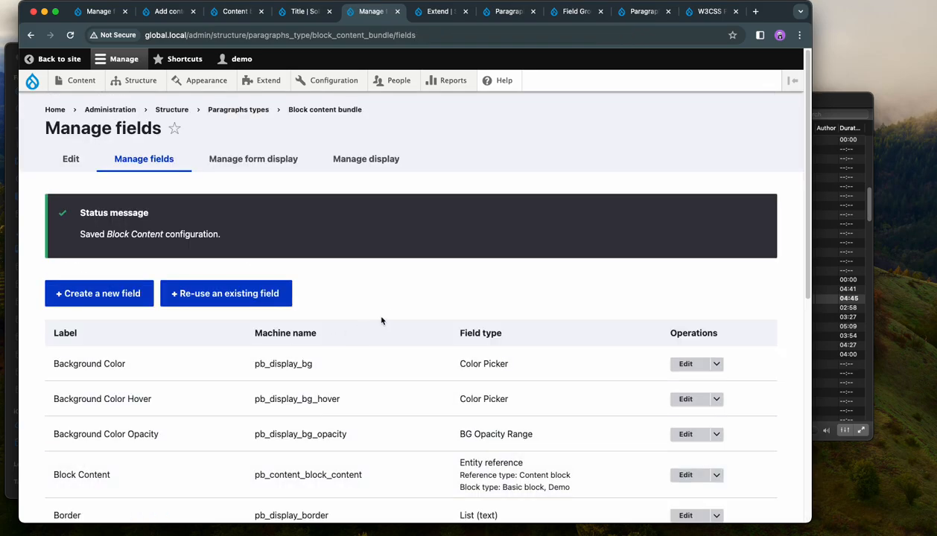
Open the Basic page "Title" for editing and add a second Block Content paragraph
click(79, 80)
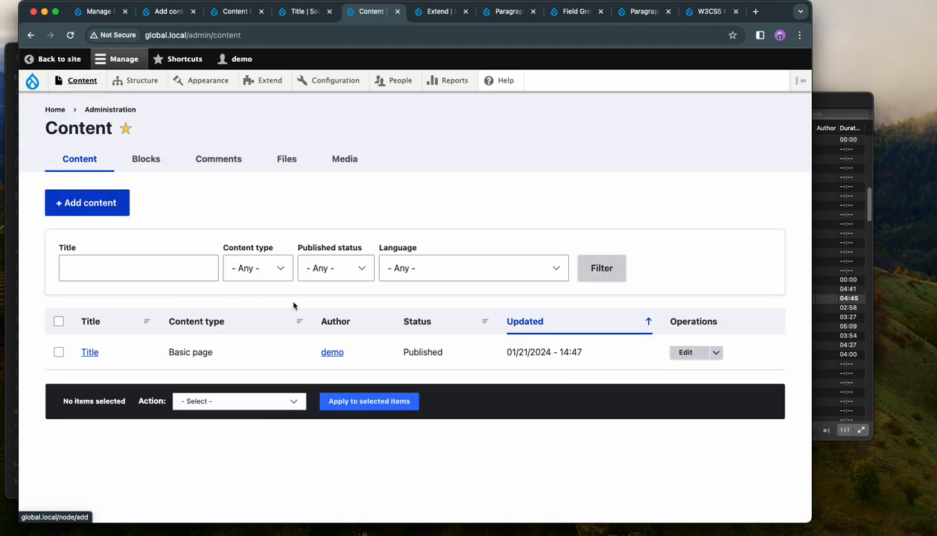
click(686, 353)
scroll(448, 348, down, 5)
scroll(447, 344, down, 3)
scroll(447, 344, up, 6)
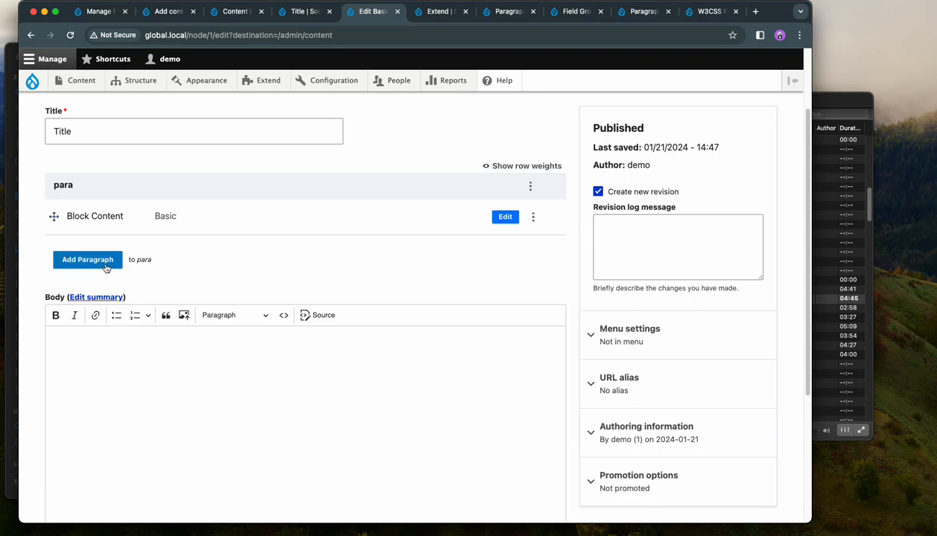
click(105, 265)
click(340, 307)
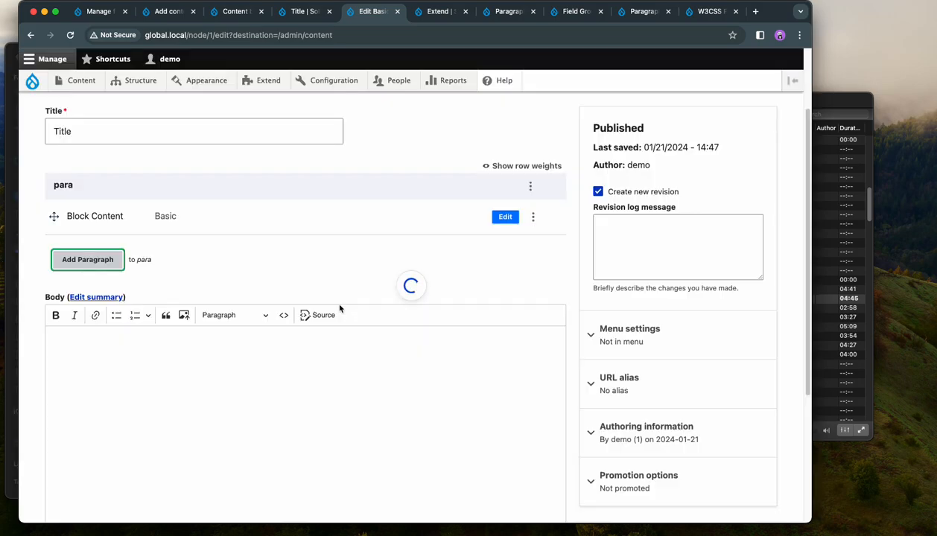
Reference the Demo block in the new paragraph's Block Content field and save the page
click(131, 410)
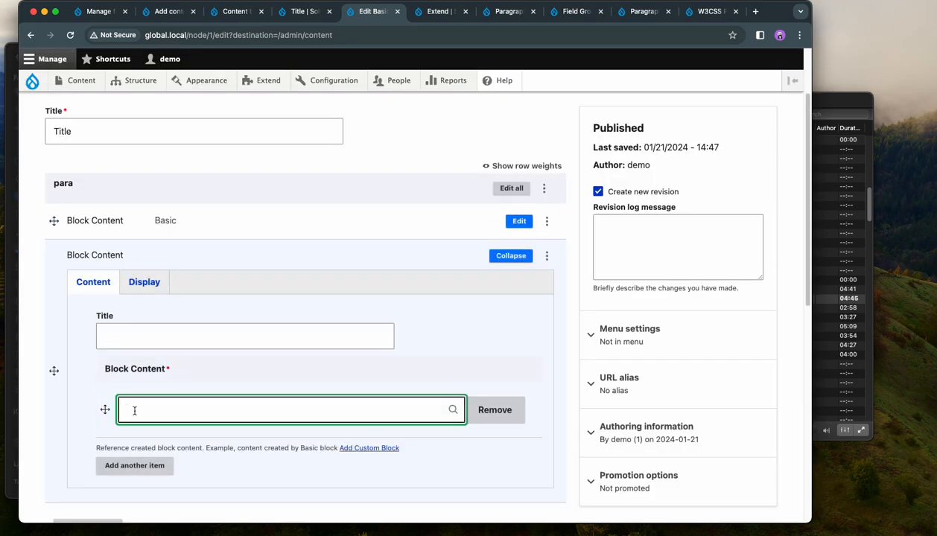
text(de)
click(142, 429)
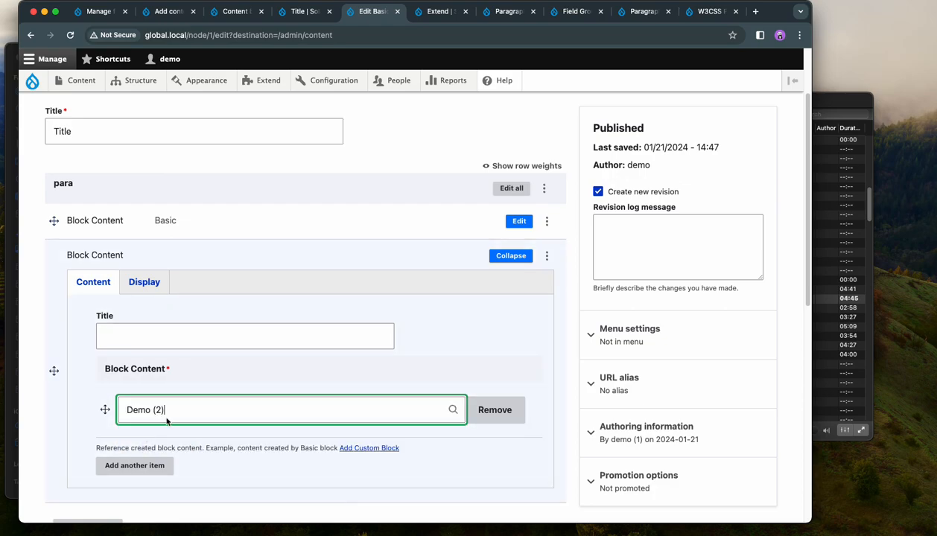
scroll(506, 222, down, 10)
click(66, 452)
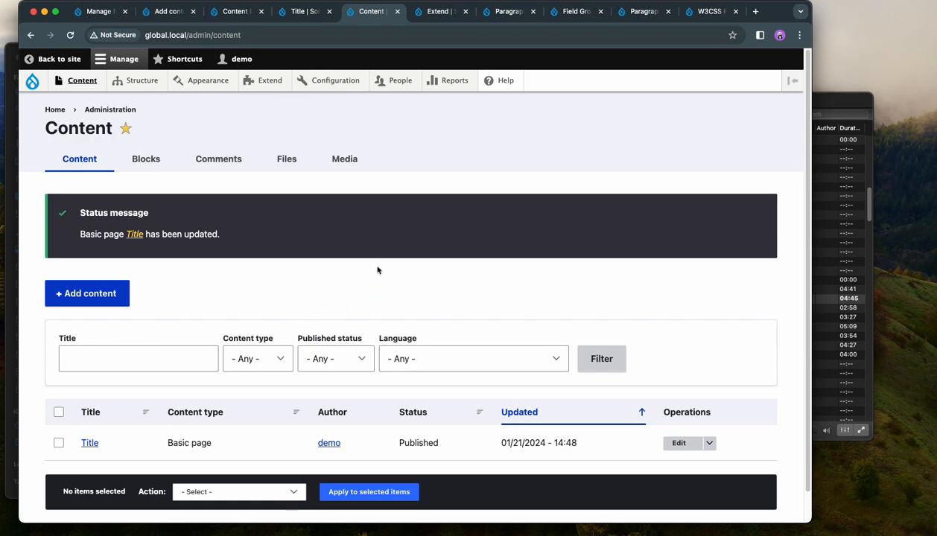
View the page "Title" and check how the Basic and Demo block contents are displayed
click(89, 443)
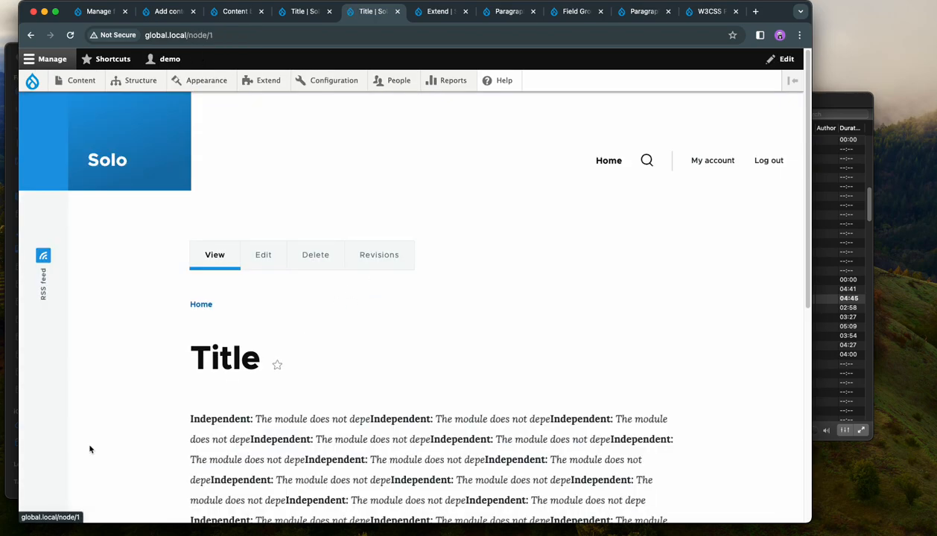
scroll(417, 385, down, 10)
scroll(429, 386, up, 5)
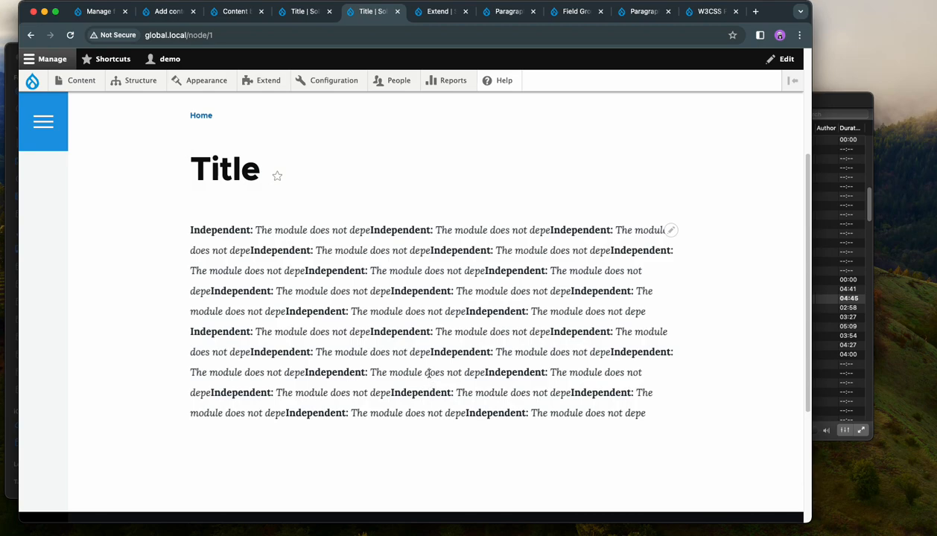
scroll(428, 365, up, 3)
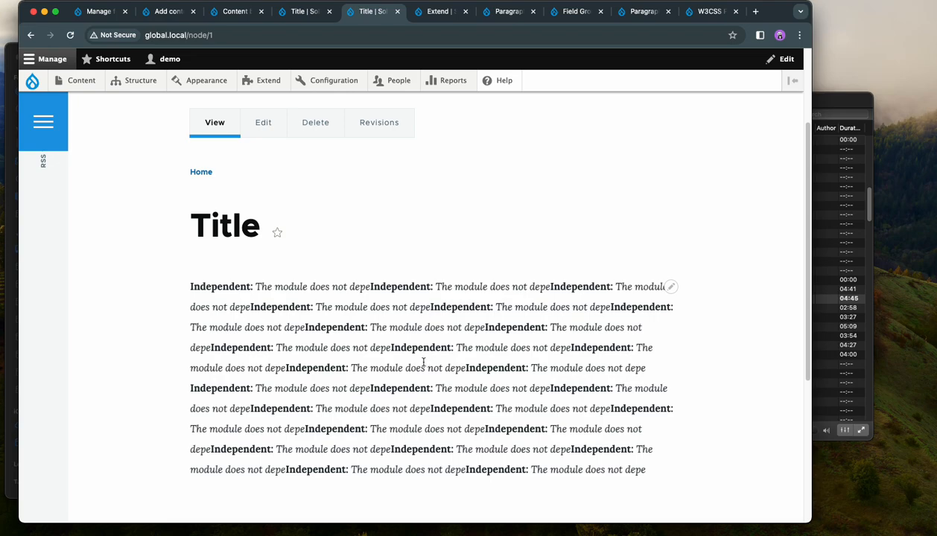
scroll(424, 362, up, 1)
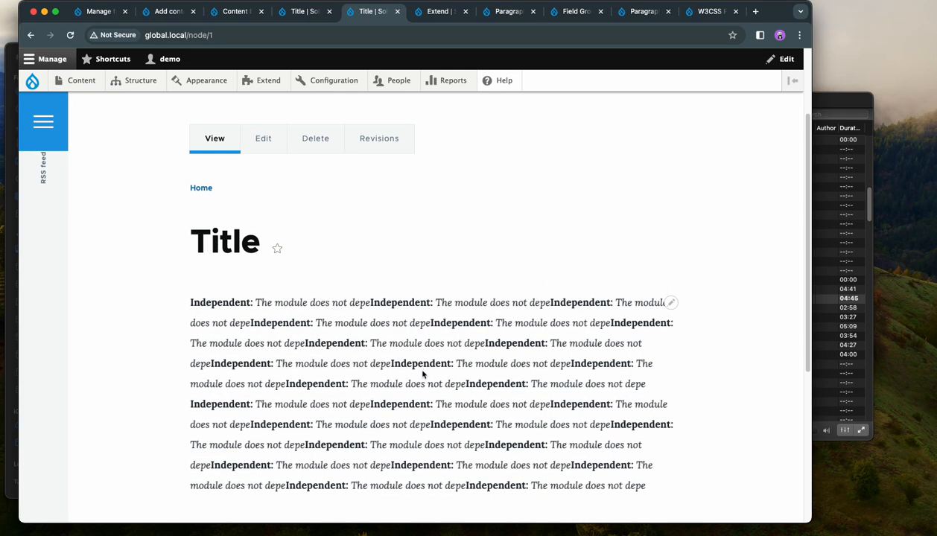
Open the block layout of the Olivero theme and look through its regions
click(131, 101)
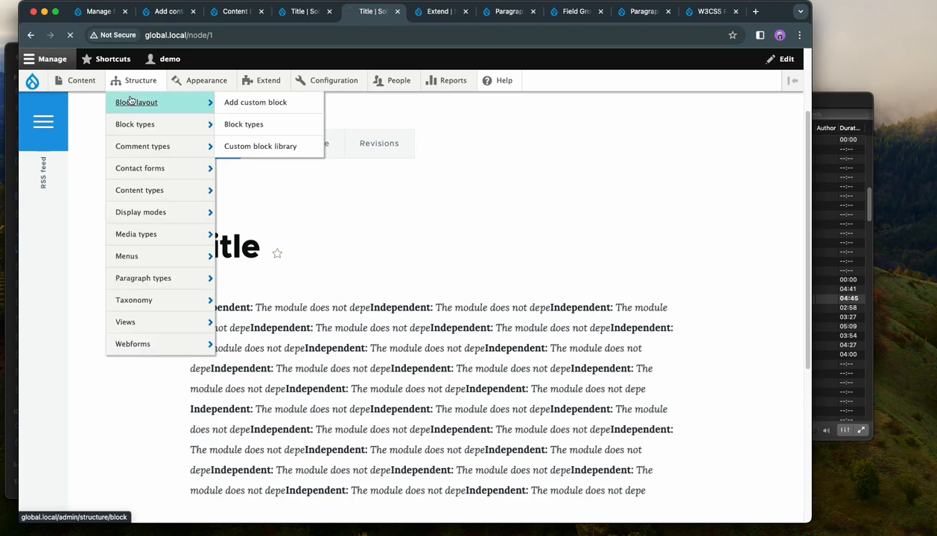
scroll(224, 298, down, 4)
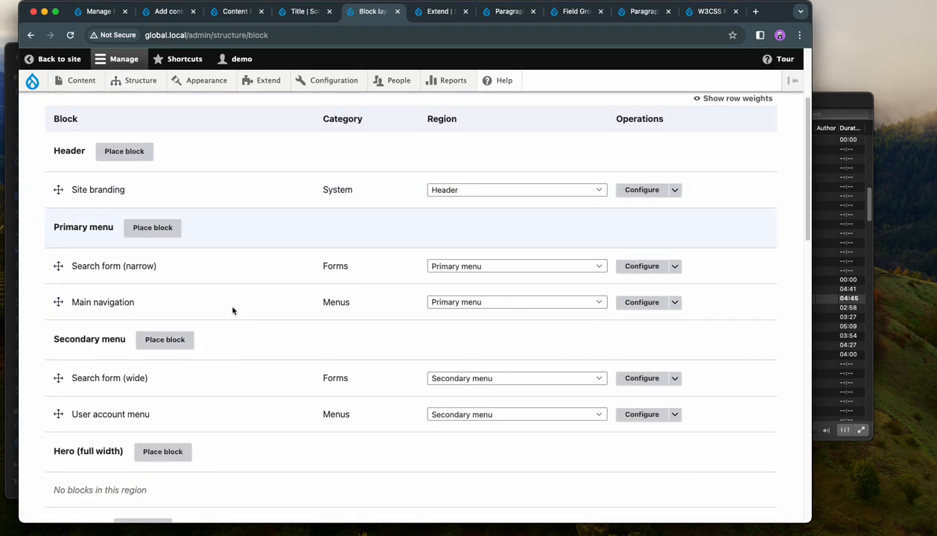
scroll(232, 310, up, 1)
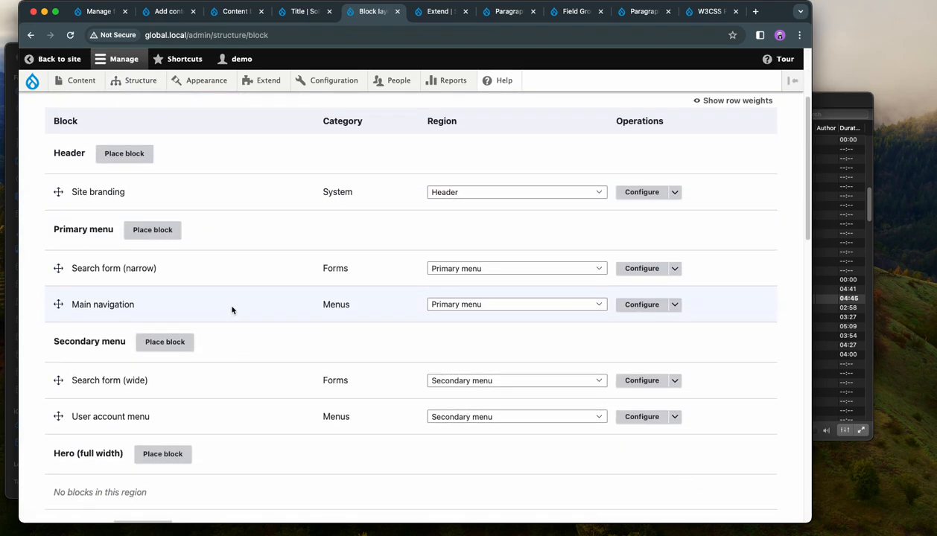
scroll(238, 304, up, 2)
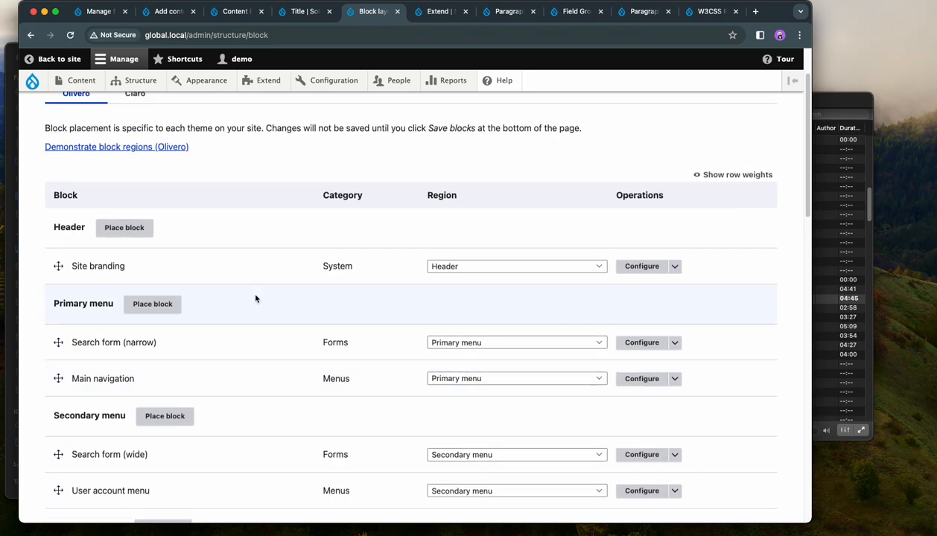
scroll(179, 326, down, 5)
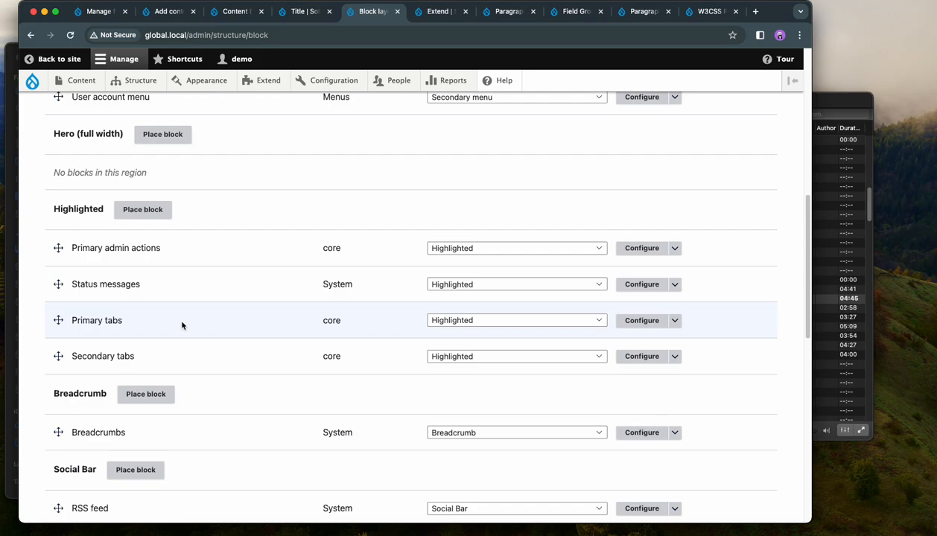
scroll(182, 326, down, 1)
scroll(182, 328, down, 4)
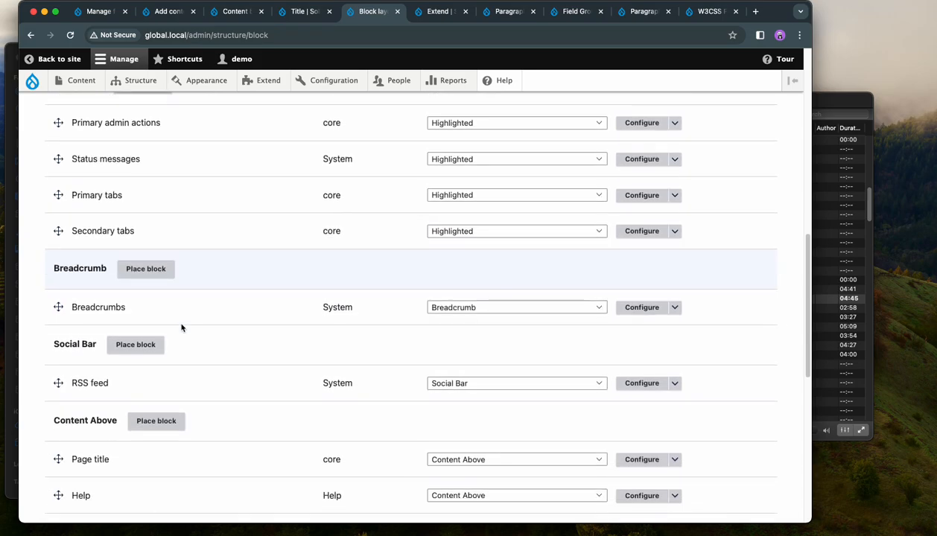
scroll(182, 327, down, 4)
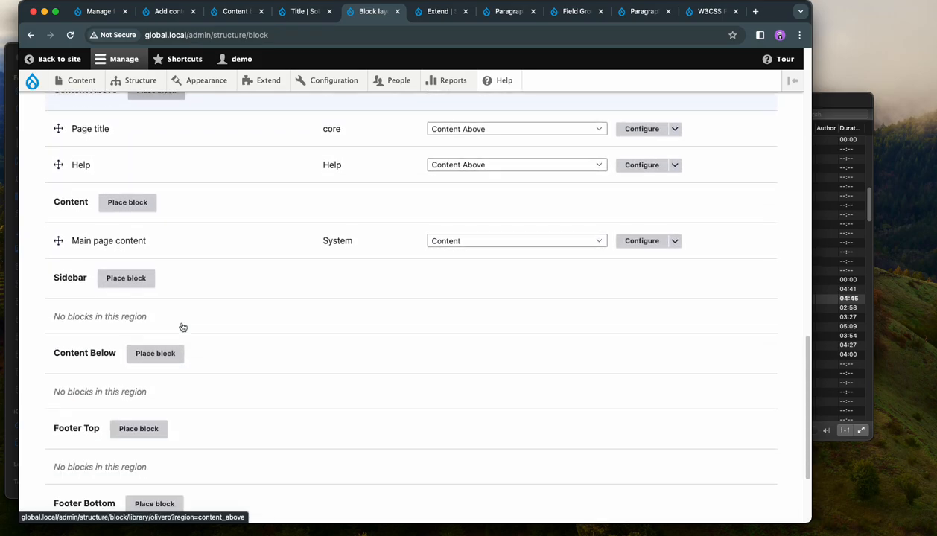
Place the Demo block in the Sidebar region and save the block layout
scroll(178, 320, up, 1)
click(129, 212)
click(219, 192)
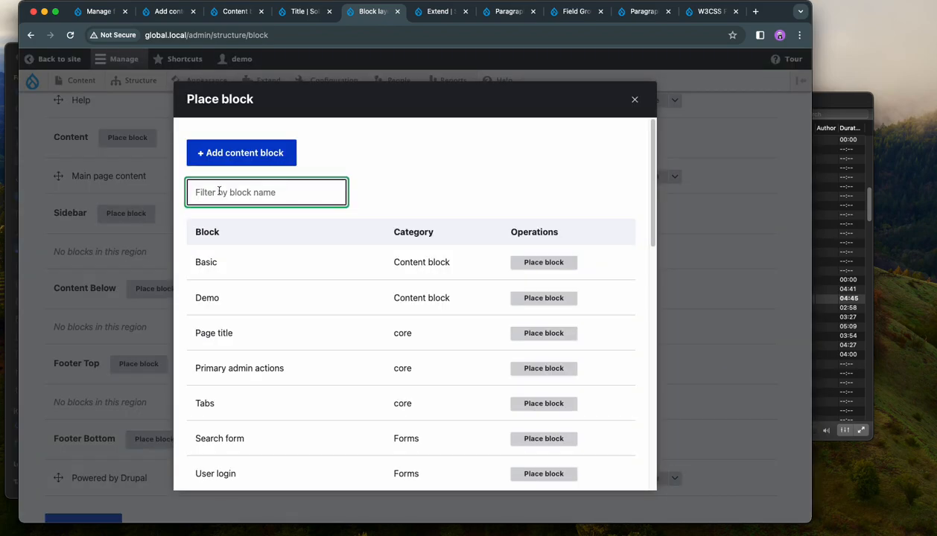
click(531, 297)
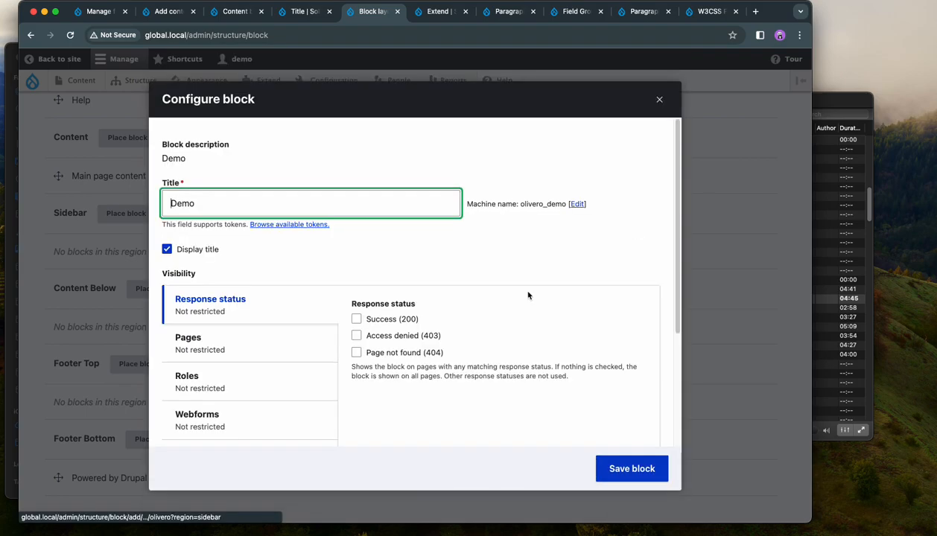
click(614, 465)
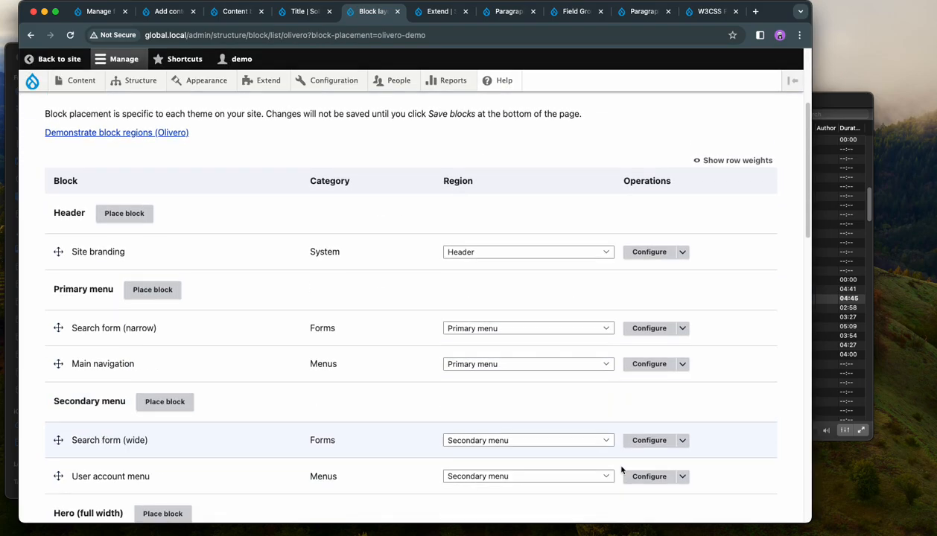
scroll(335, 428, down, 5)
click(117, 456)
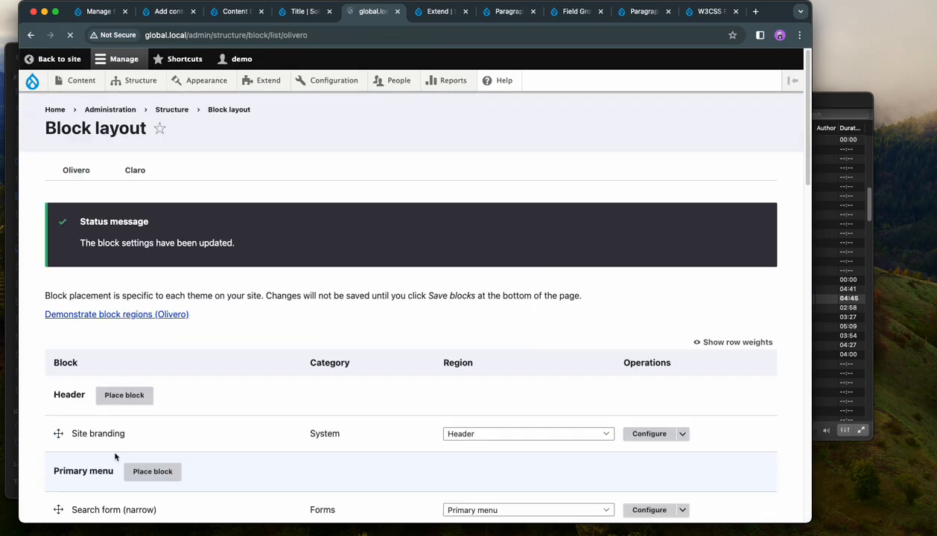
Go to the site's home page and examine the Demo block in the sidebar
click(32, 81)
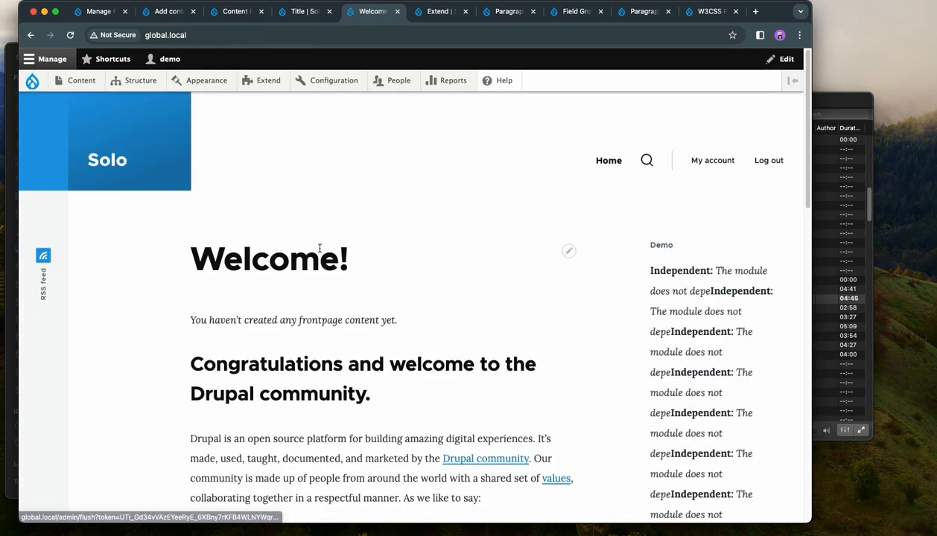
scroll(579, 284, down, 5)
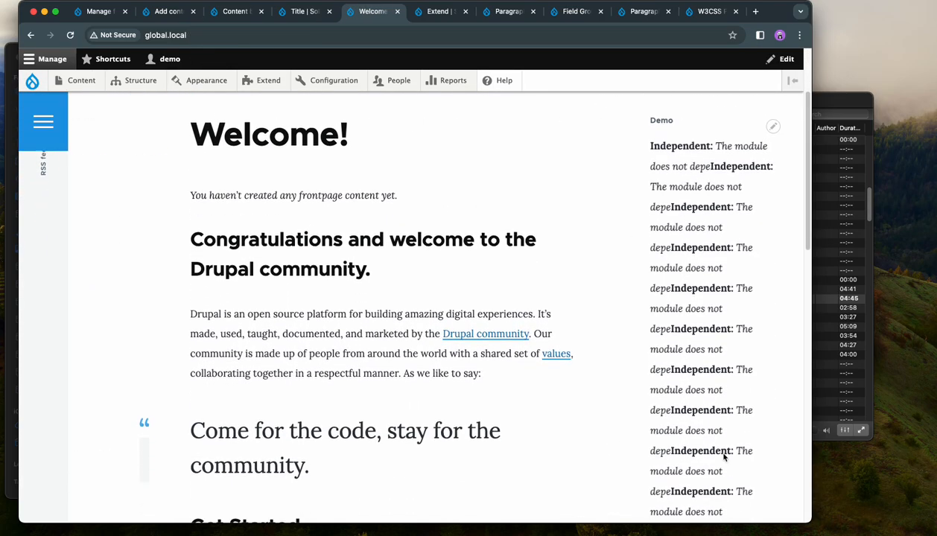
scroll(724, 458, down, 3)
scroll(722, 484, down, 2)
scroll(723, 484, up, 10)
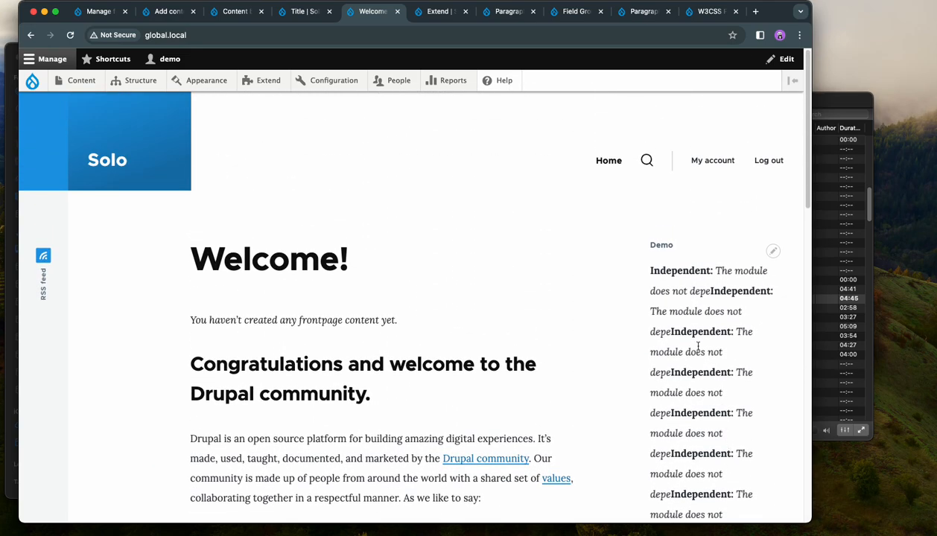
Edit the page "Title", expand the paragraph that references the Basic block and look through its display settings
click(84, 82)
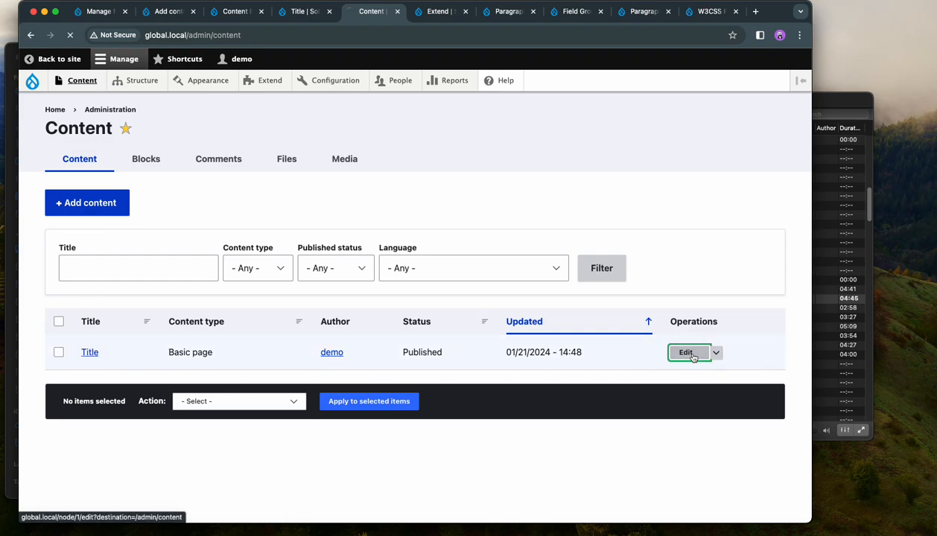
click(504, 318)
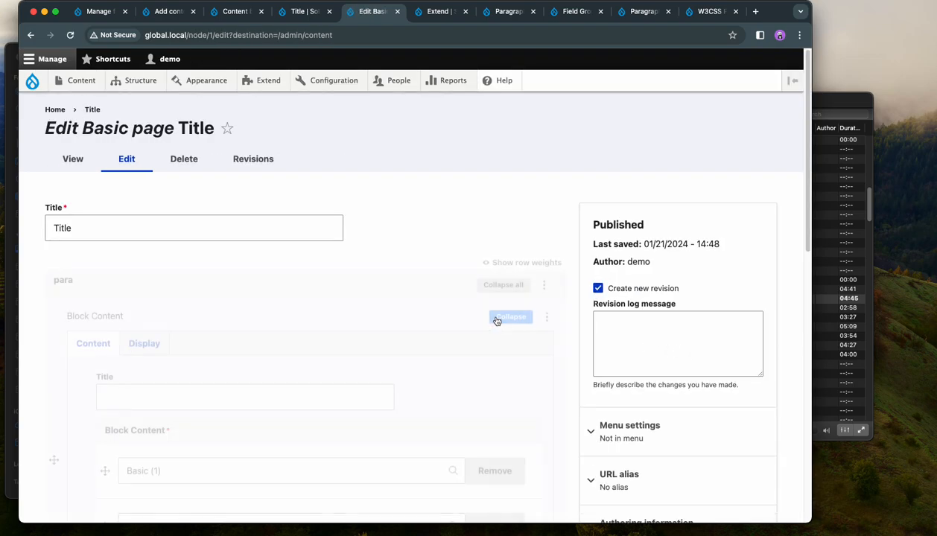
scroll(476, 320, down, 2)
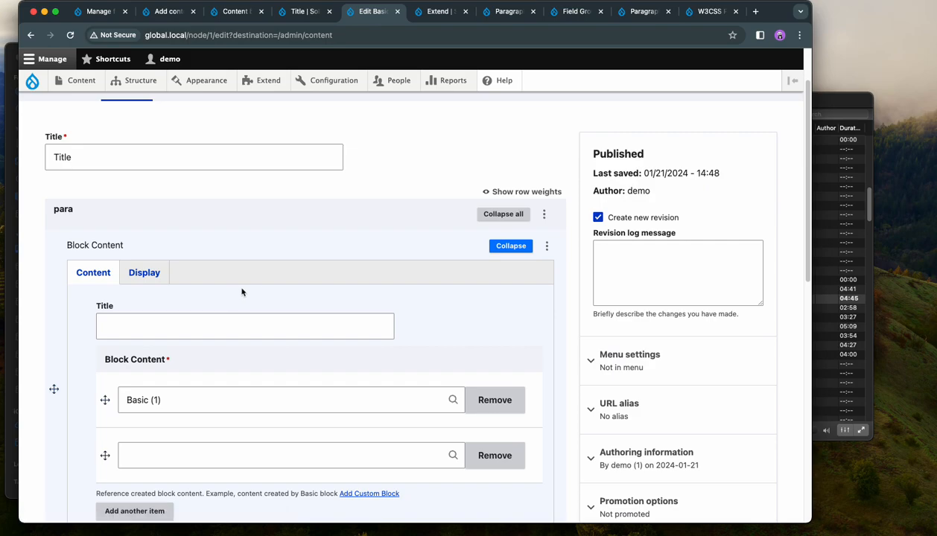
scroll(276, 295, down, 1)
click(169, 273)
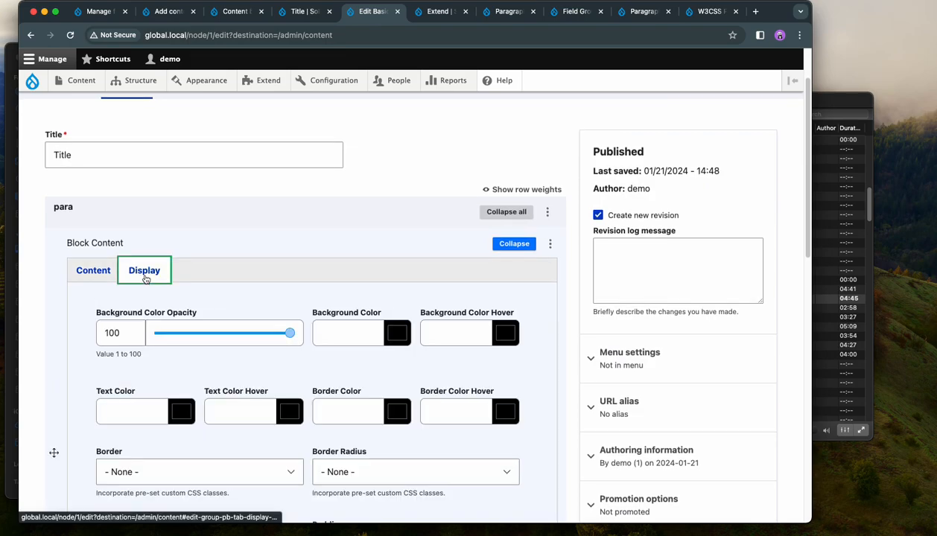
scroll(384, 309, down, 2)
click(251, 318)
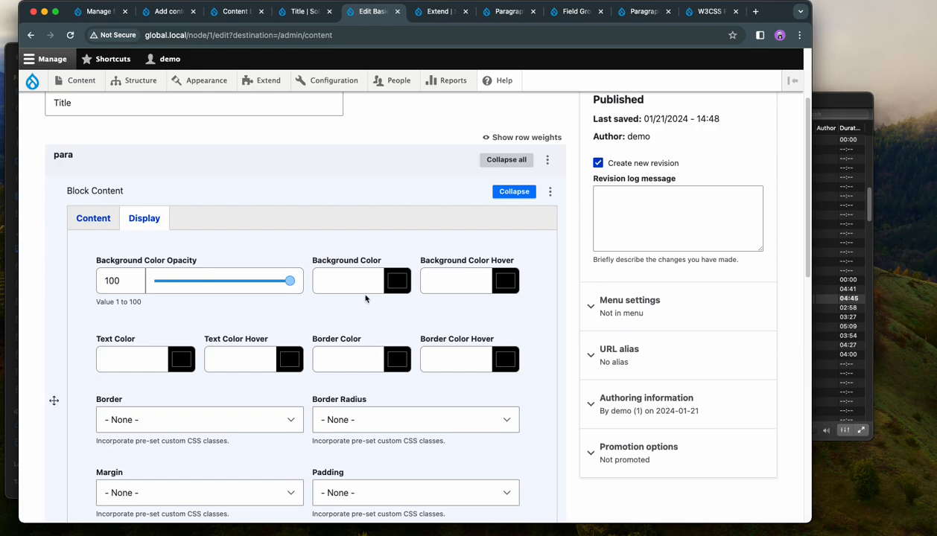
scroll(365, 299, down, 2)
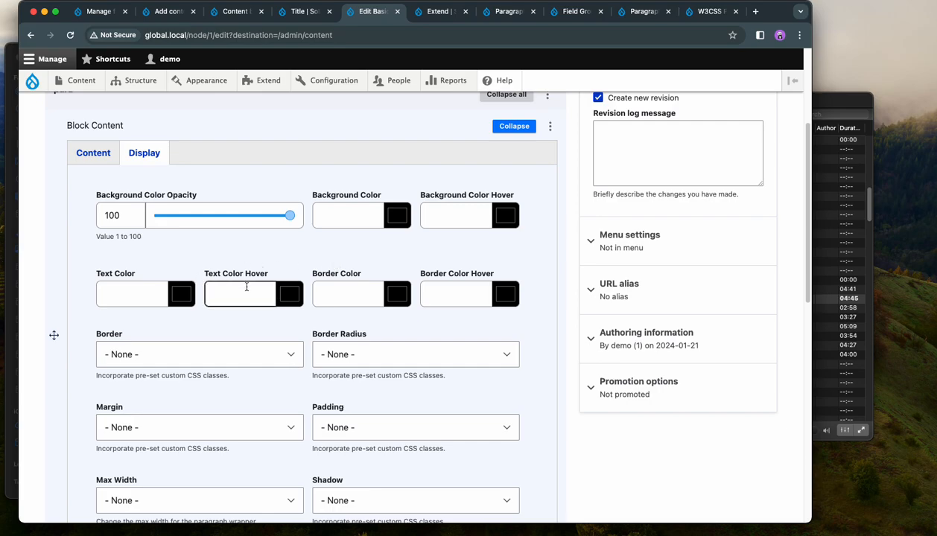
scroll(560, 340, down, 5)
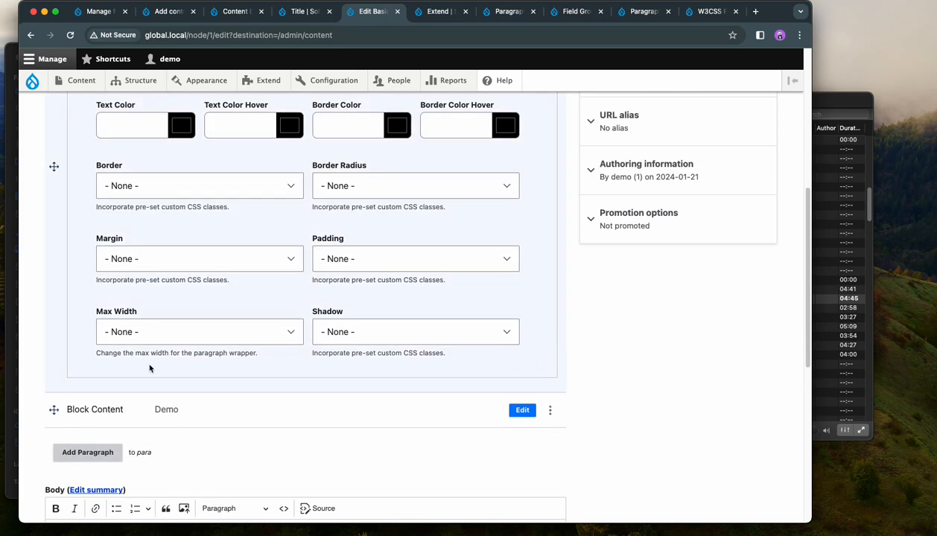
scroll(146, 365, up, 2)
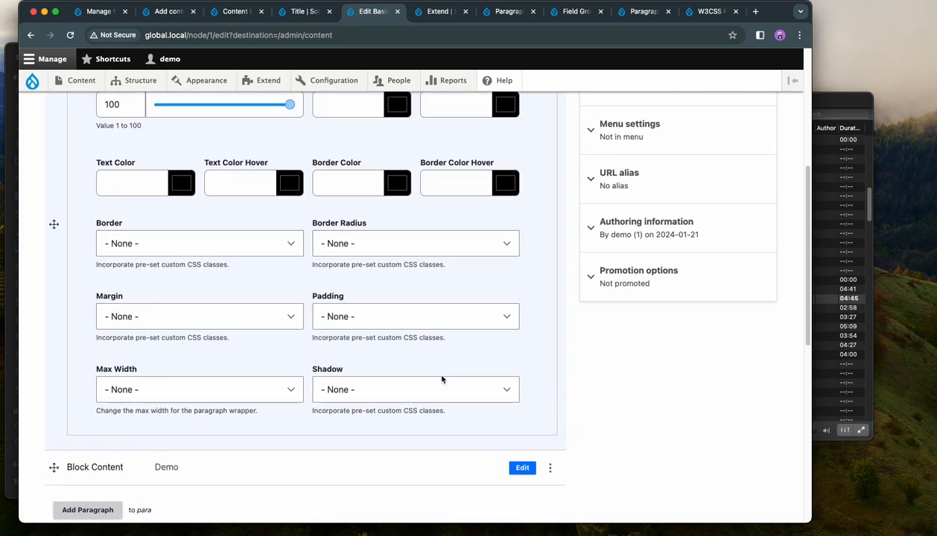
scroll(316, 357, up, 2)
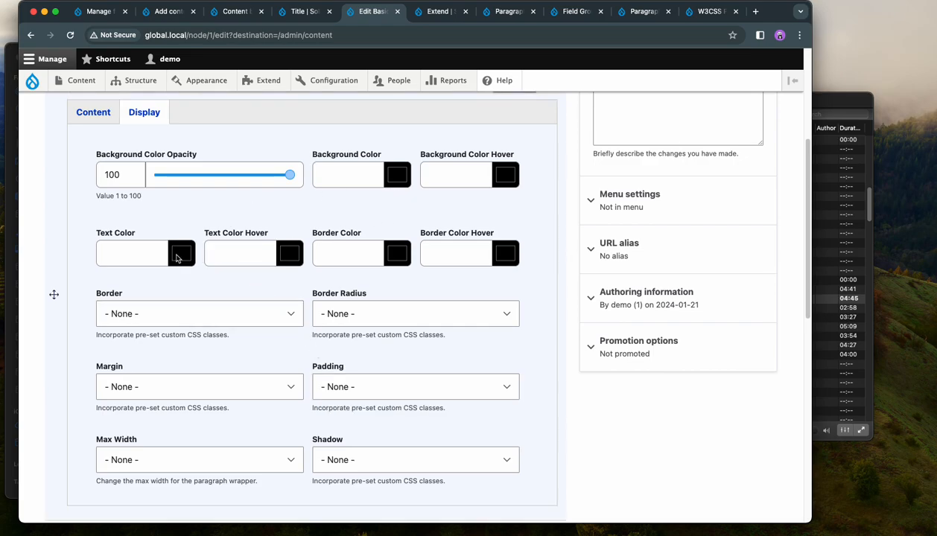
Set the Basic block paragraph's background color opacity to 57 and its background color to #1a843f
click(234, 177)
click(357, 172)
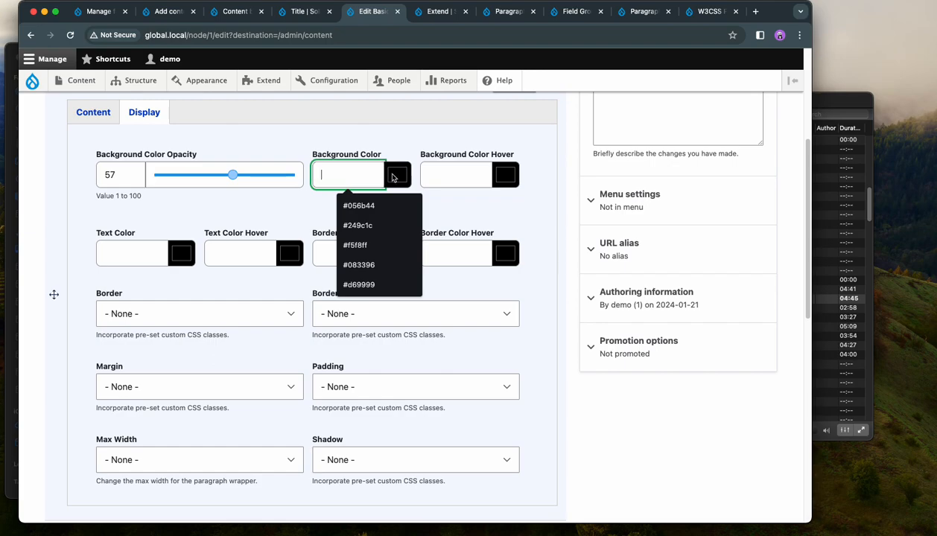
click(394, 174)
click(485, 225)
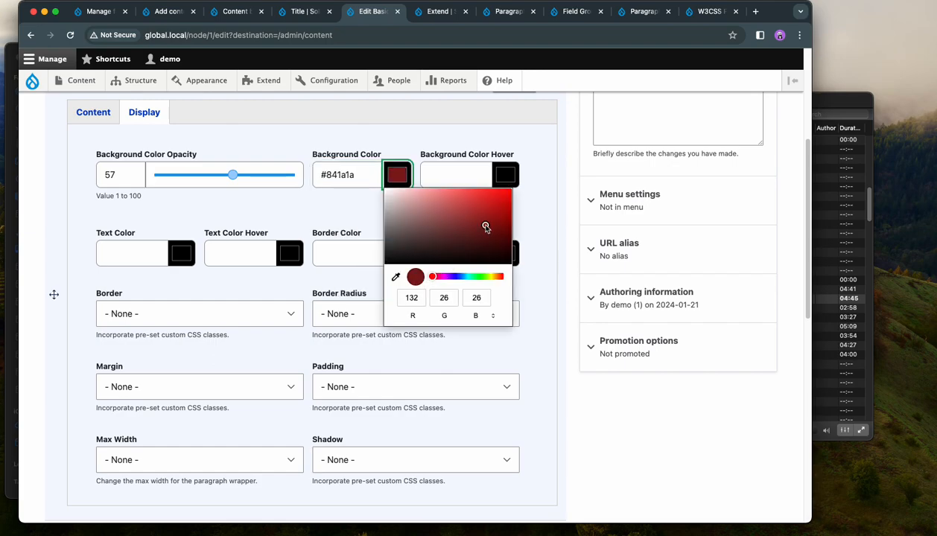
click(476, 276)
click(353, 208)
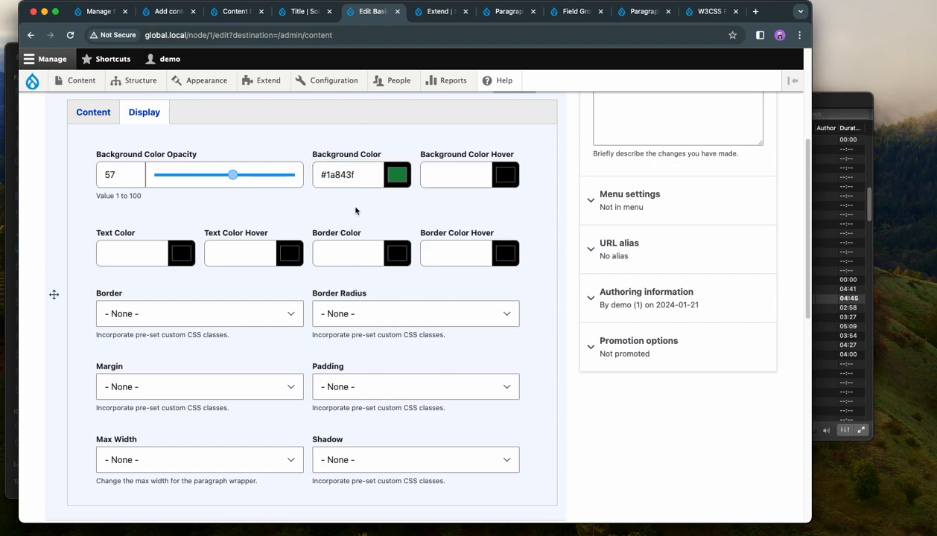
Set the paragraph's text color to #f41f1f and lower its background color opacity
click(173, 257)
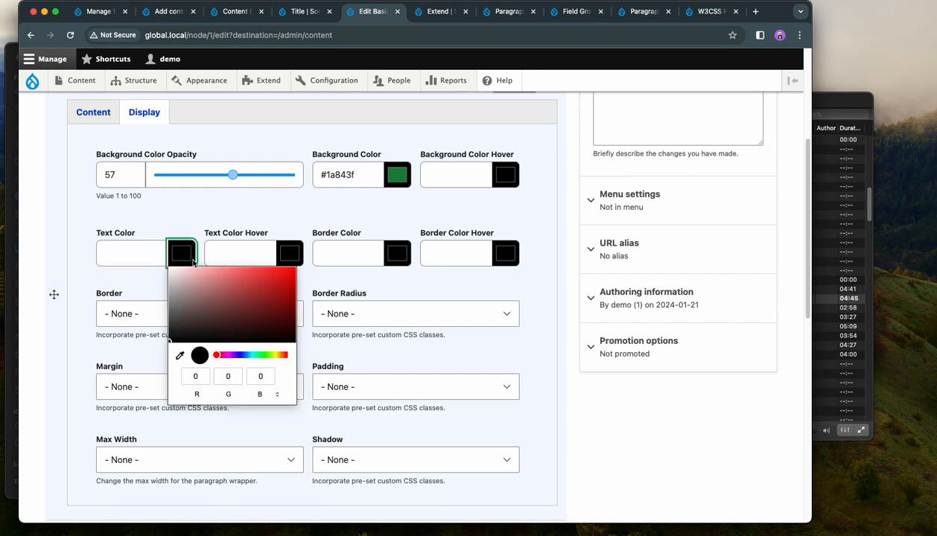
drag(277, 275, 275, 268)
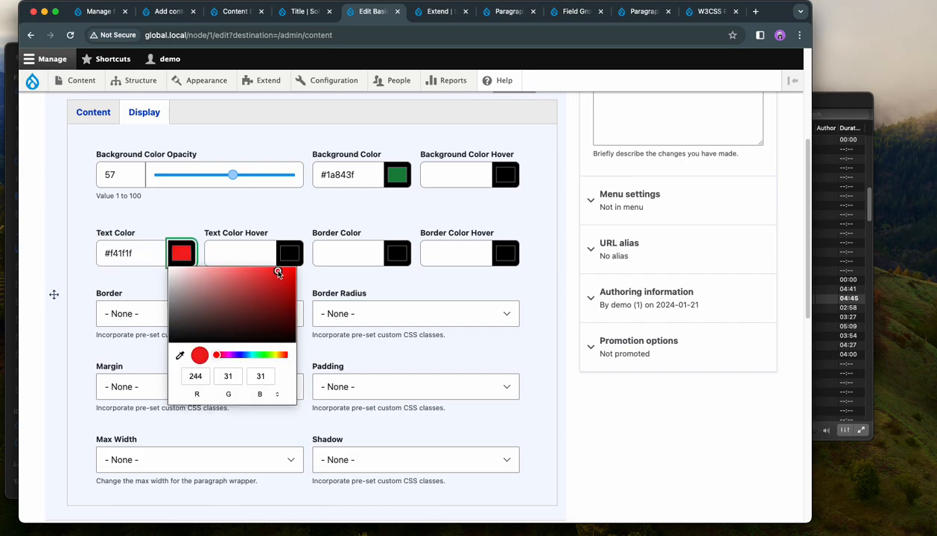
click(256, 211)
drag(237, 179, 178, 183)
Give the paragraph a 4px bordered shadow and a maximum width of 500 px
scroll(239, 297, down, 3)
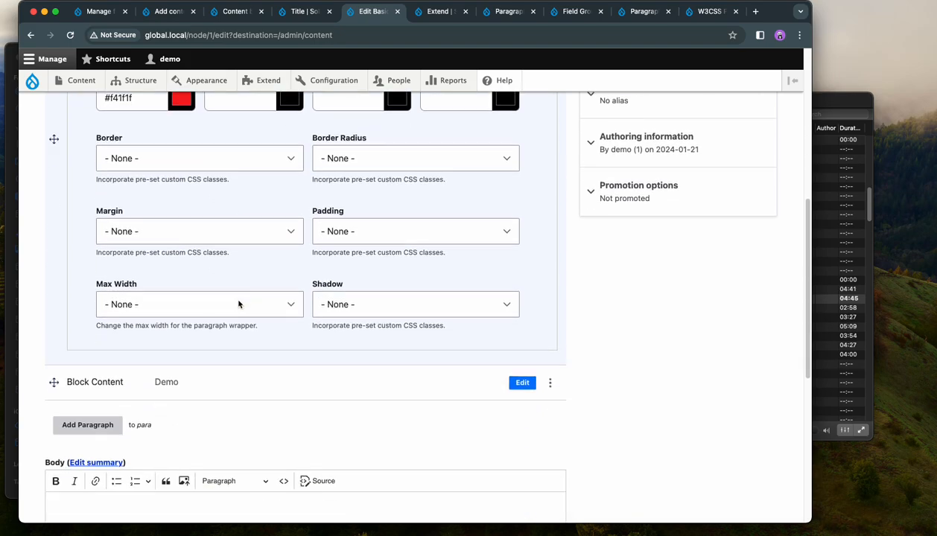
click(376, 306)
click(378, 335)
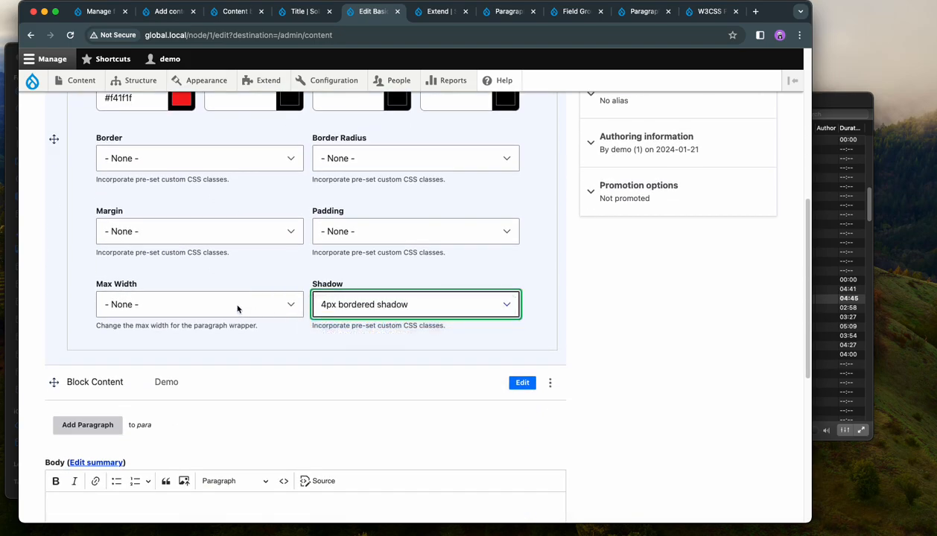
click(212, 304)
click(210, 346)
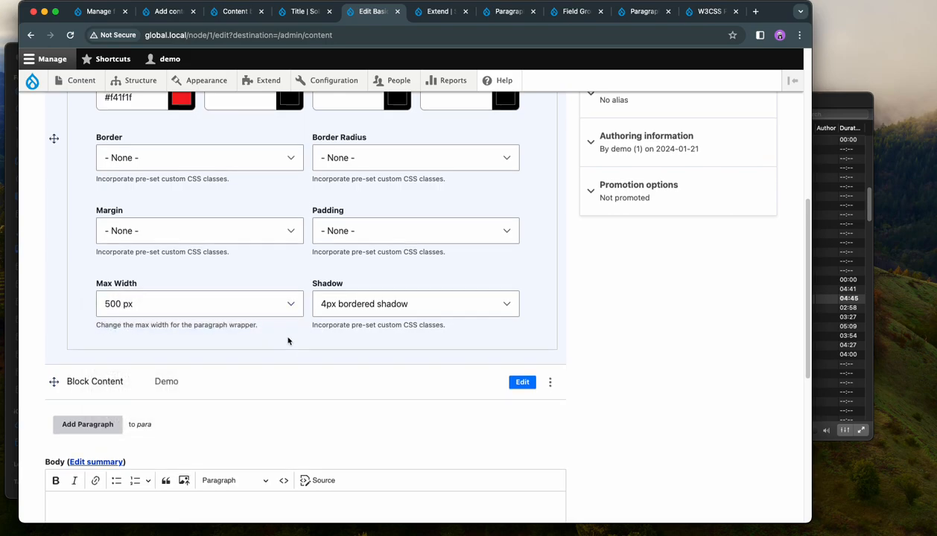
Save the edited Basic page "Title"
scroll(287, 341, down, 7)
click(68, 457)
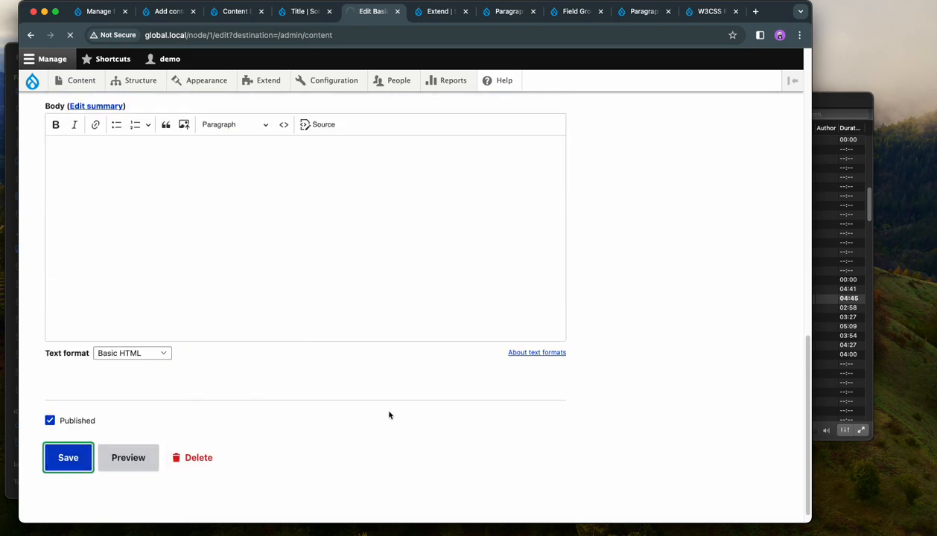
scroll(386, 415, up, 7)
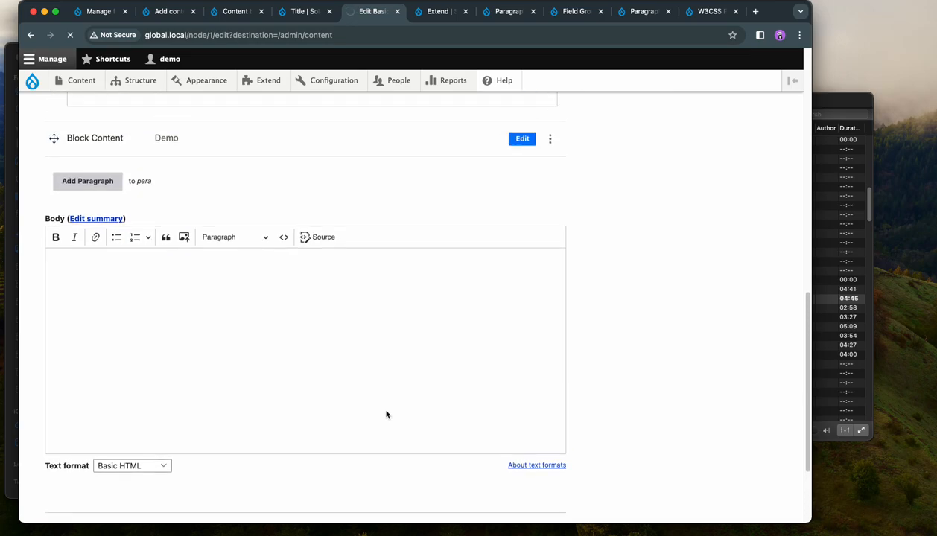
scroll(384, 415, up, 5)
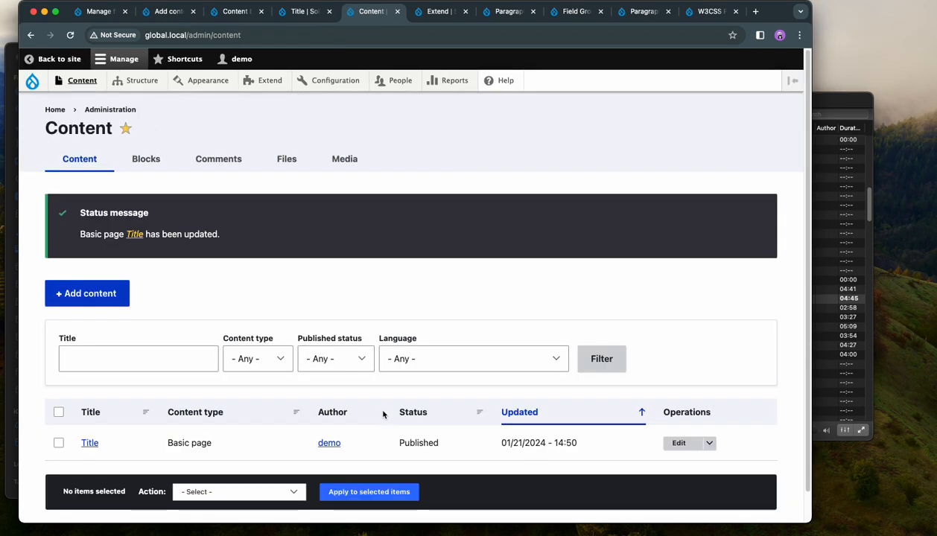
View the page "Title" and compare the styled Basic block paragraph with the unstyled Demo paragraph and the Demo block in the sidebar
click(97, 438)
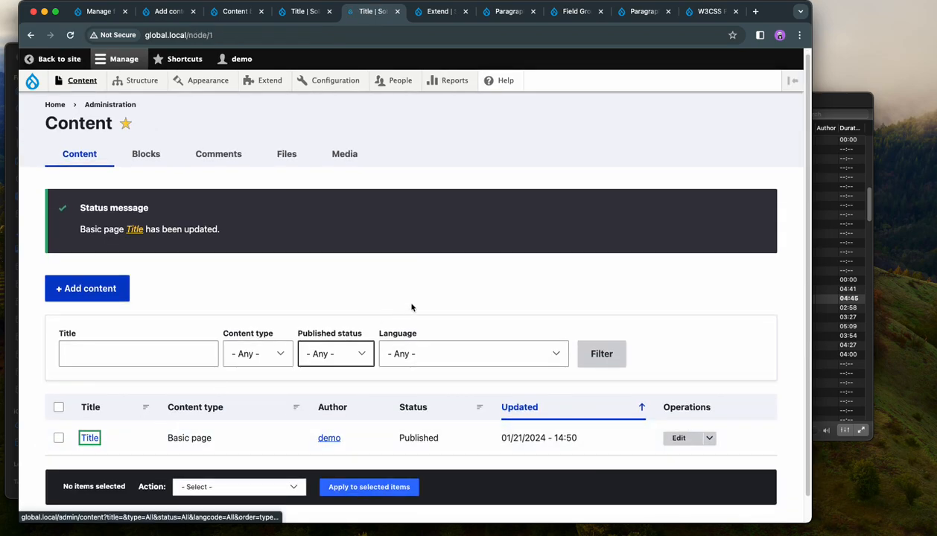
scroll(426, 304, down, 5)
scroll(426, 304, up, 4)
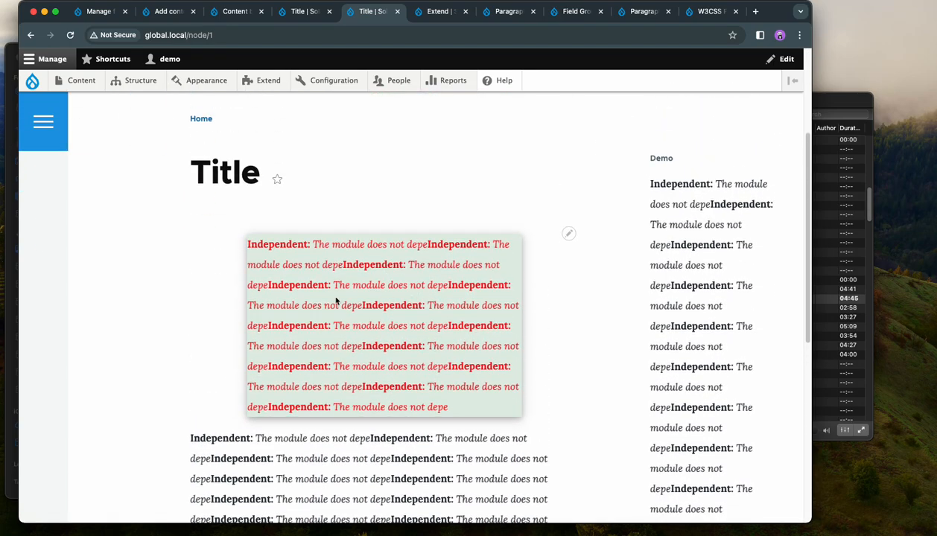
scroll(296, 304, down, 3)
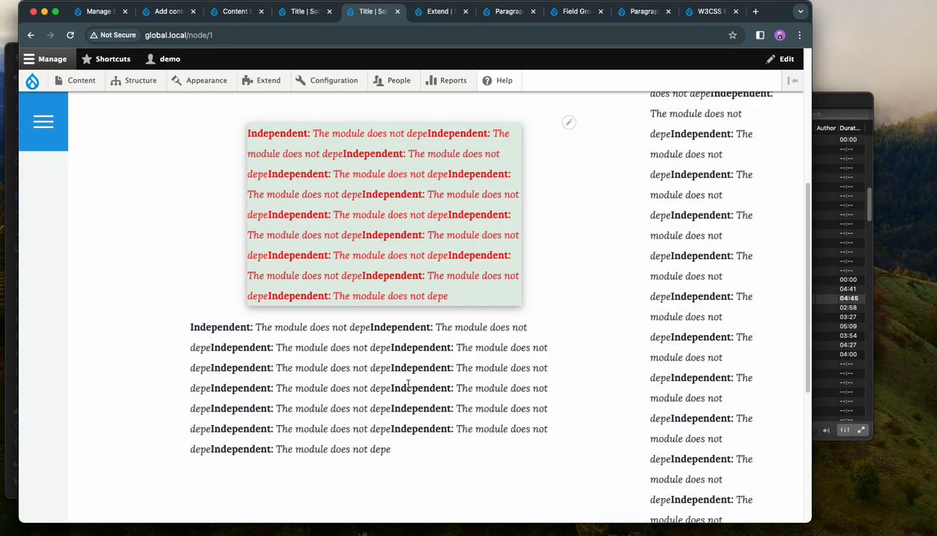
scroll(409, 384, up, 1)
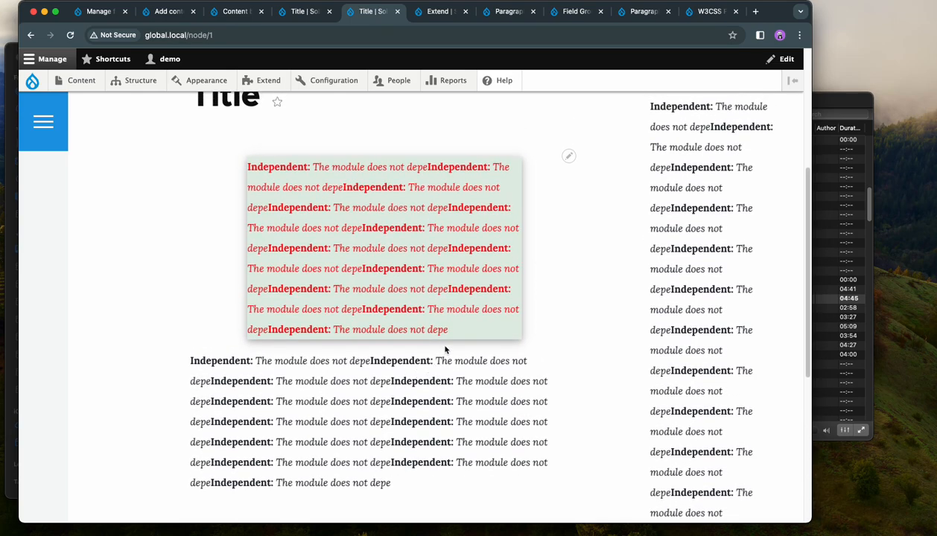
scroll(446, 350, up, 1)
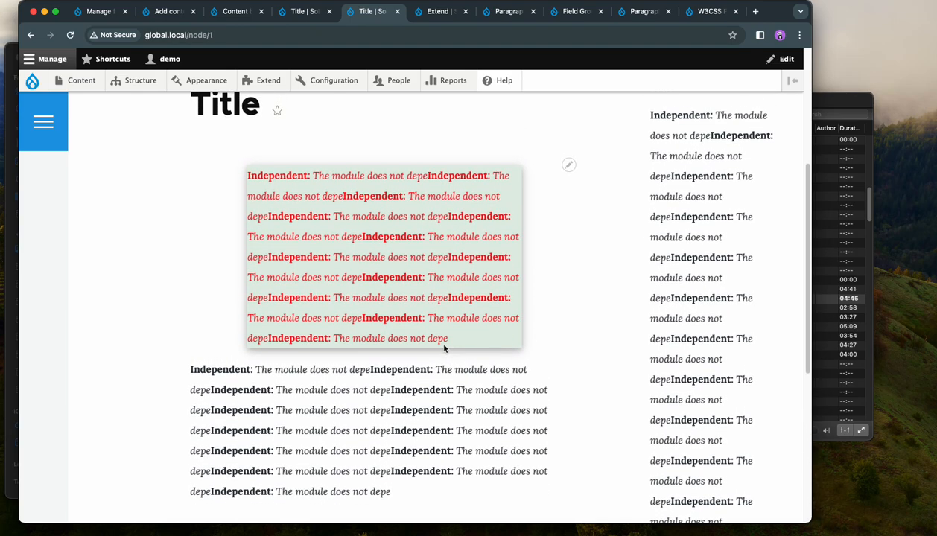
scroll(444, 342, up, 2)
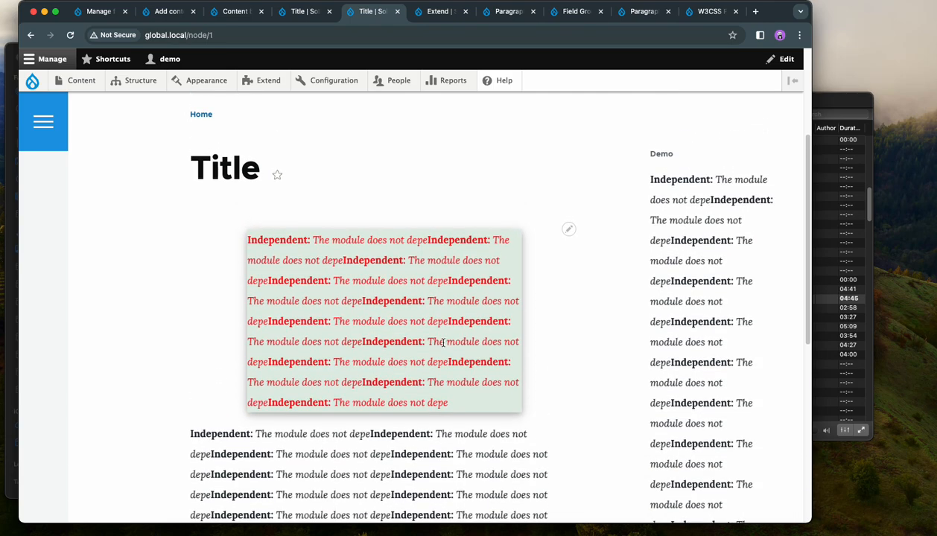
mouse_move(81, 83)
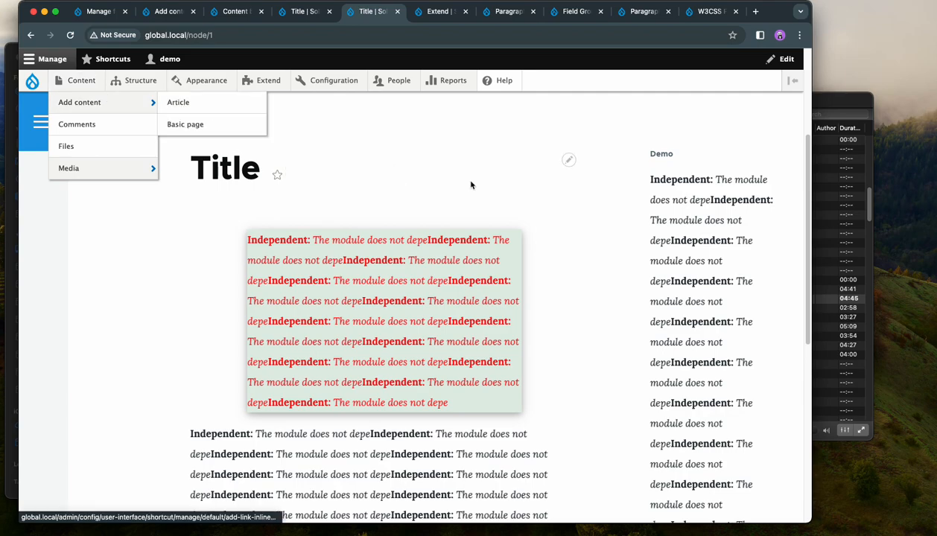
scroll(628, 246, down, 2)
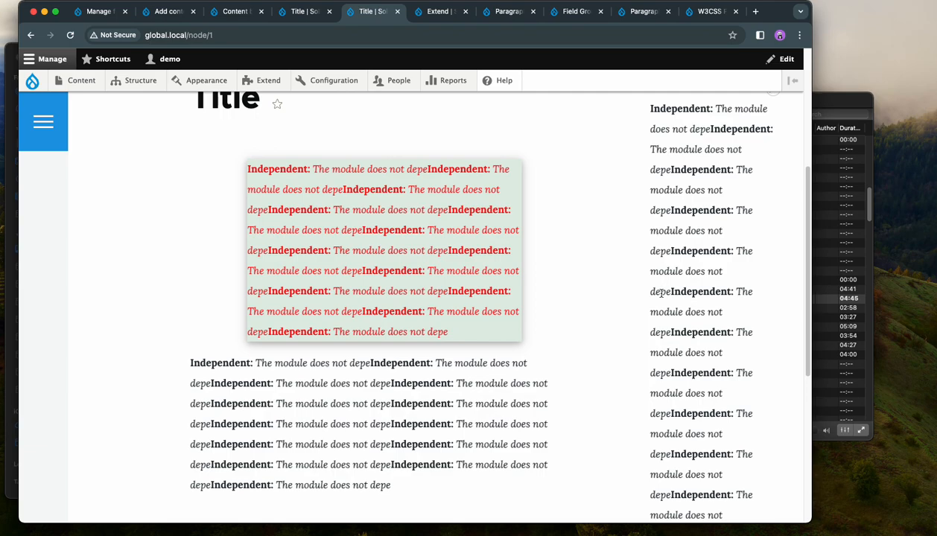
Open the Demo content block for editing and examine its body and the options it offers
click(82, 82)
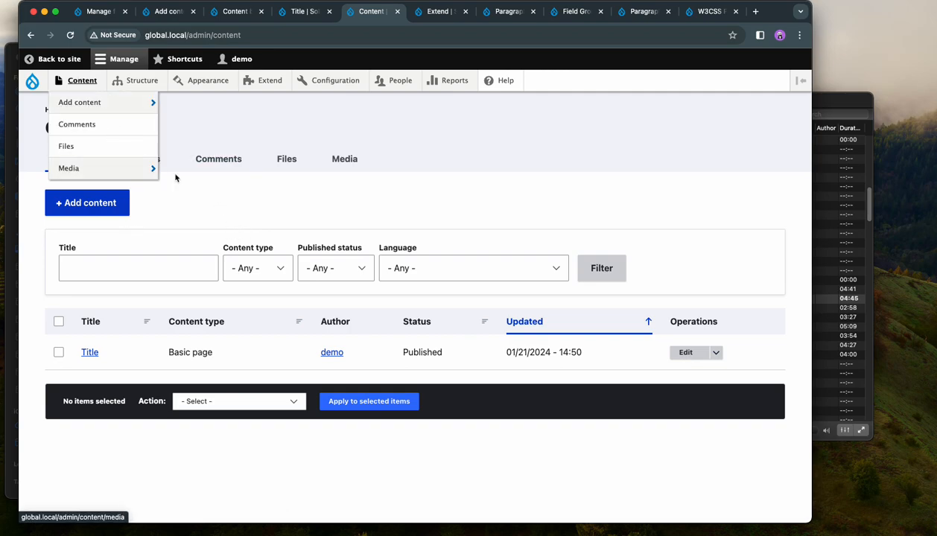
click(148, 162)
click(656, 354)
scroll(572, 340, down, 2)
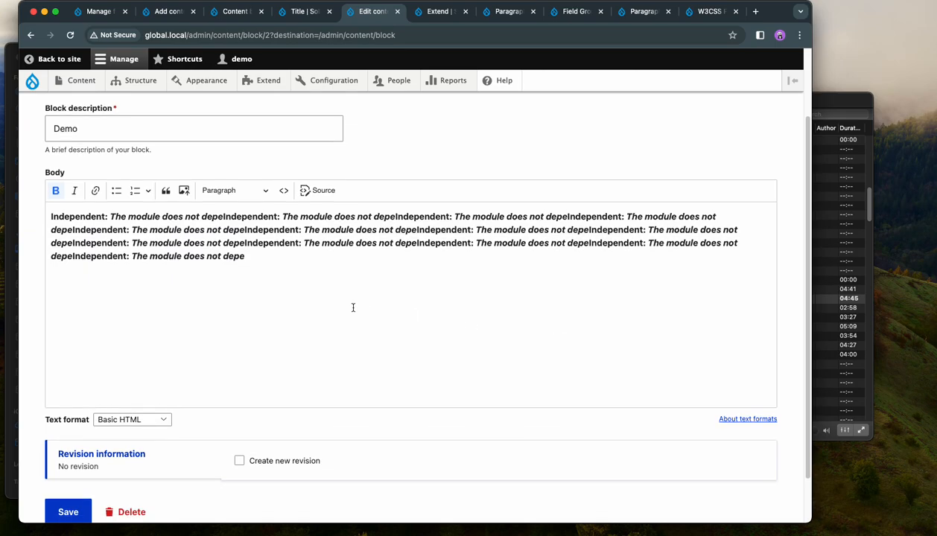
click(325, 303)
scroll(324, 303, down, 1)
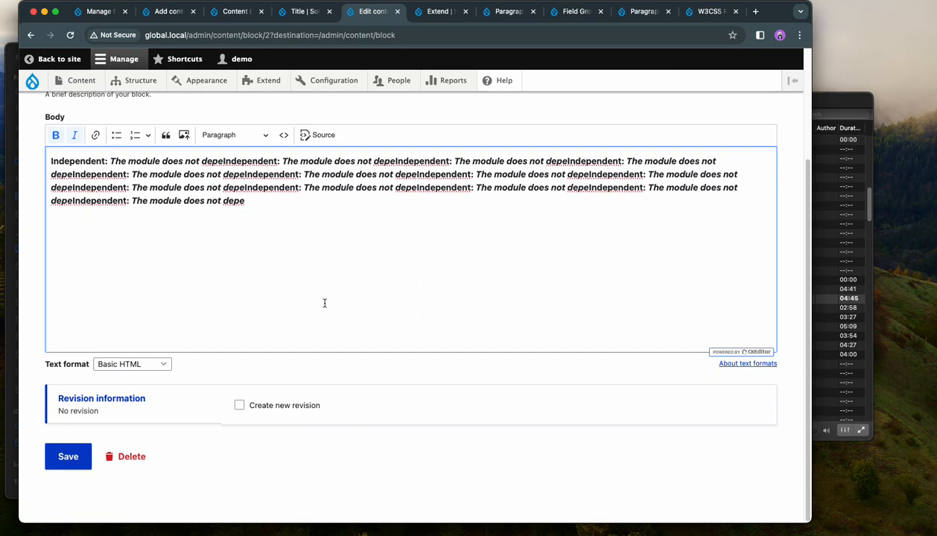